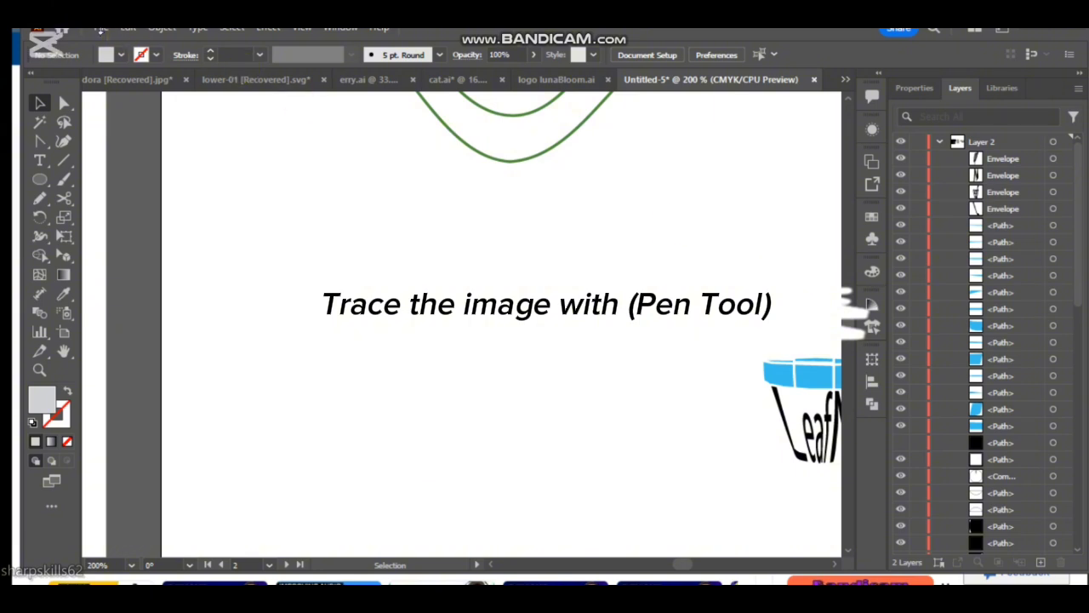
Step: Place and embed the pot.webp image in the empty area below the green curves, and lock it in the layer
click(104, 31)
click(136, 313)
double_click(214, 150)
drag(566, 480, 530, 492)
click(238, 55)
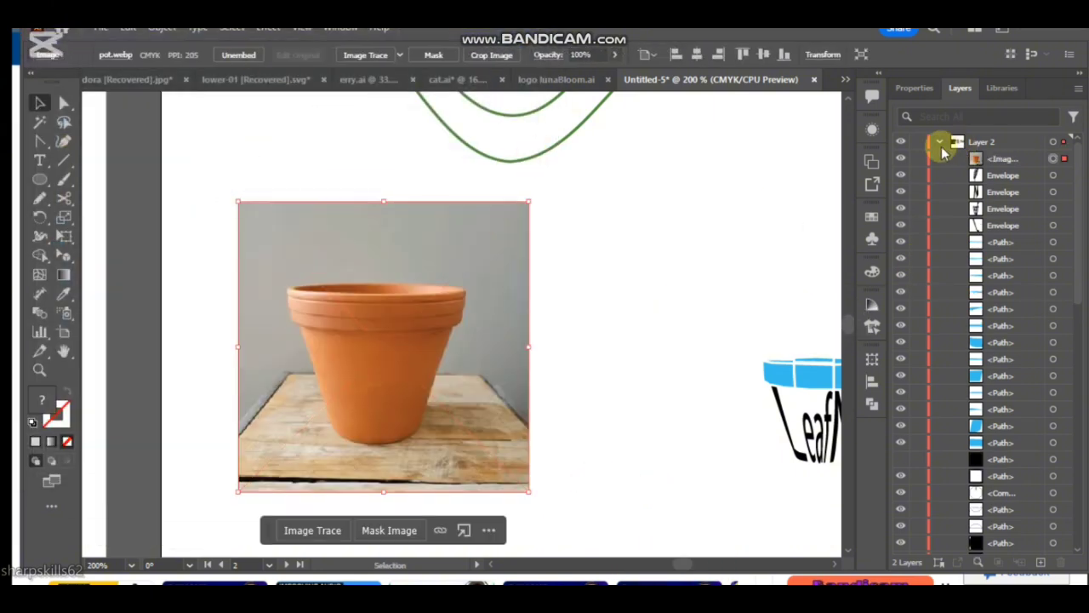
click(204, 247)
Step: Trace the pot's left edge with the Pen tool, from the rim around the shoulder down to the base
click(39, 140)
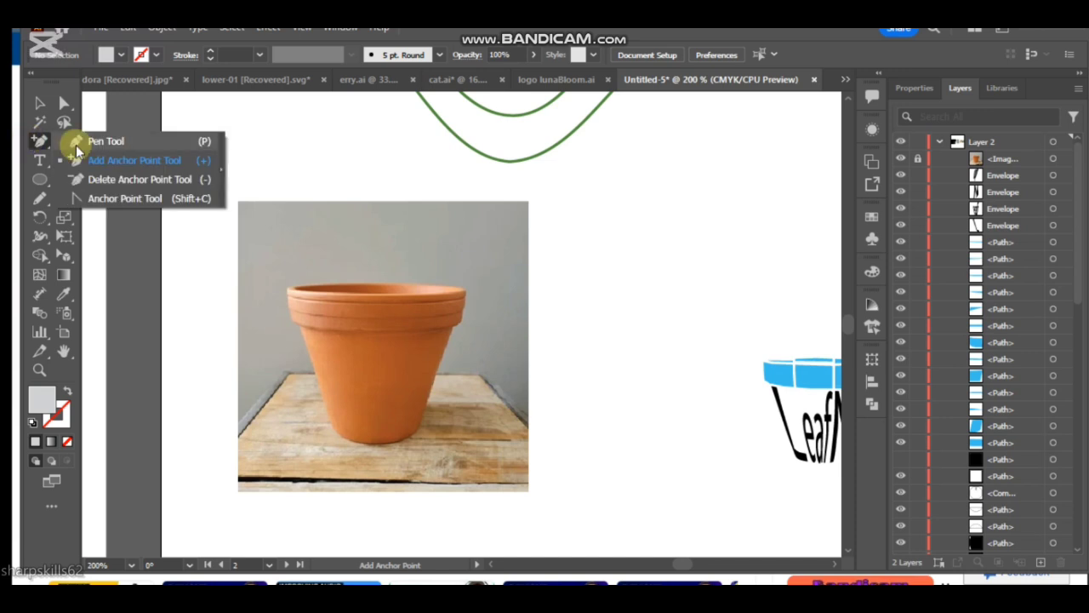
click(89, 141)
click(288, 290)
click(297, 324)
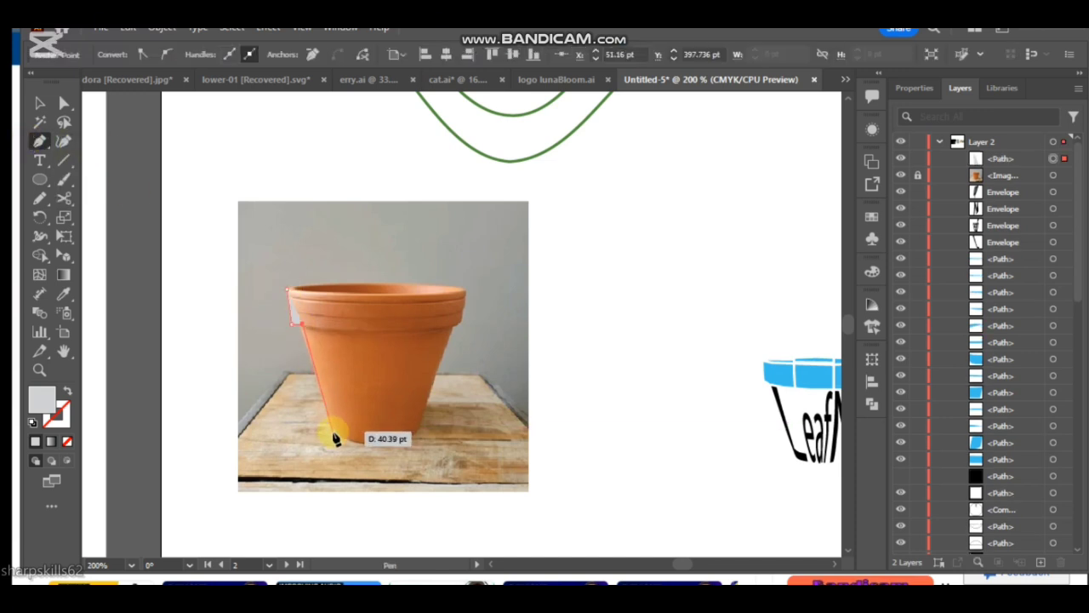
click(332, 431)
Step: Set the traced path to no fill and a black stroke
click(67, 441)
double_click(55, 414)
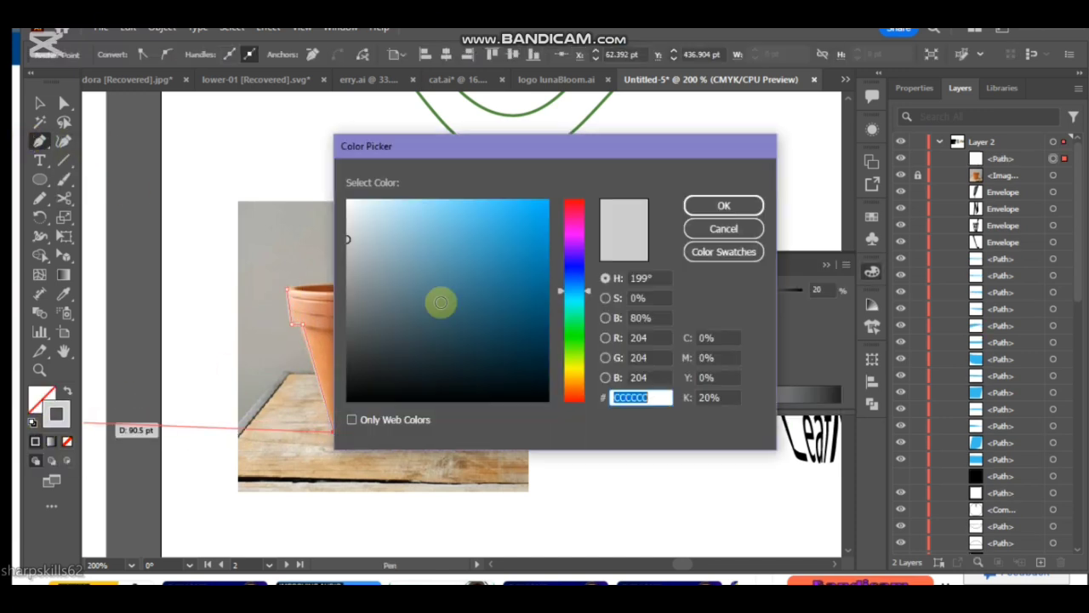
click(349, 398)
click(703, 204)
Step: Continue the outline along the base and up the right side, and close it across the front of the rim
click(362, 443)
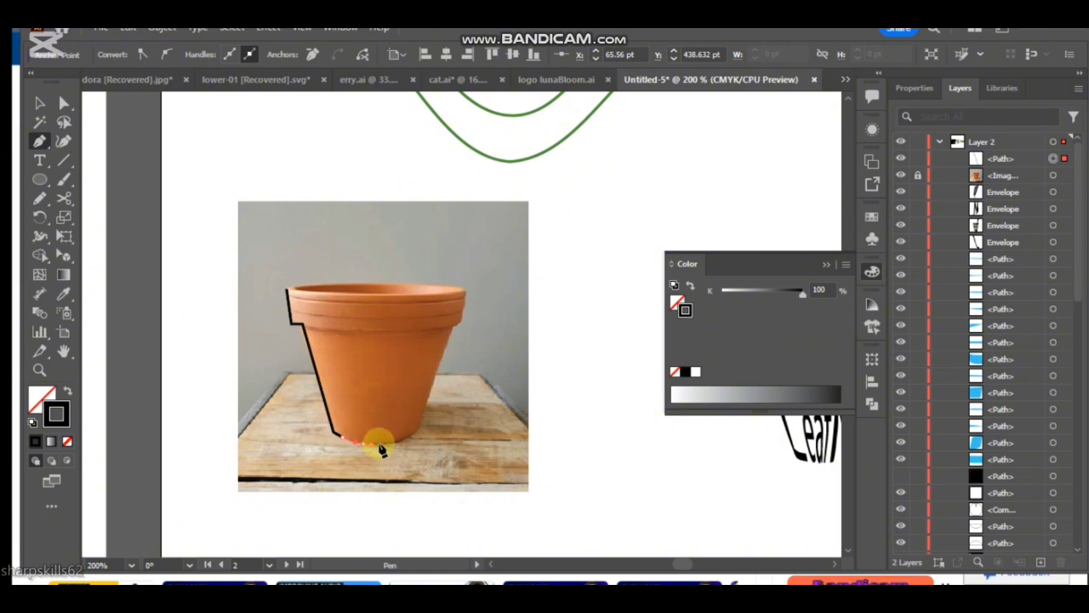
click(387, 444)
click(401, 440)
click(416, 434)
click(452, 324)
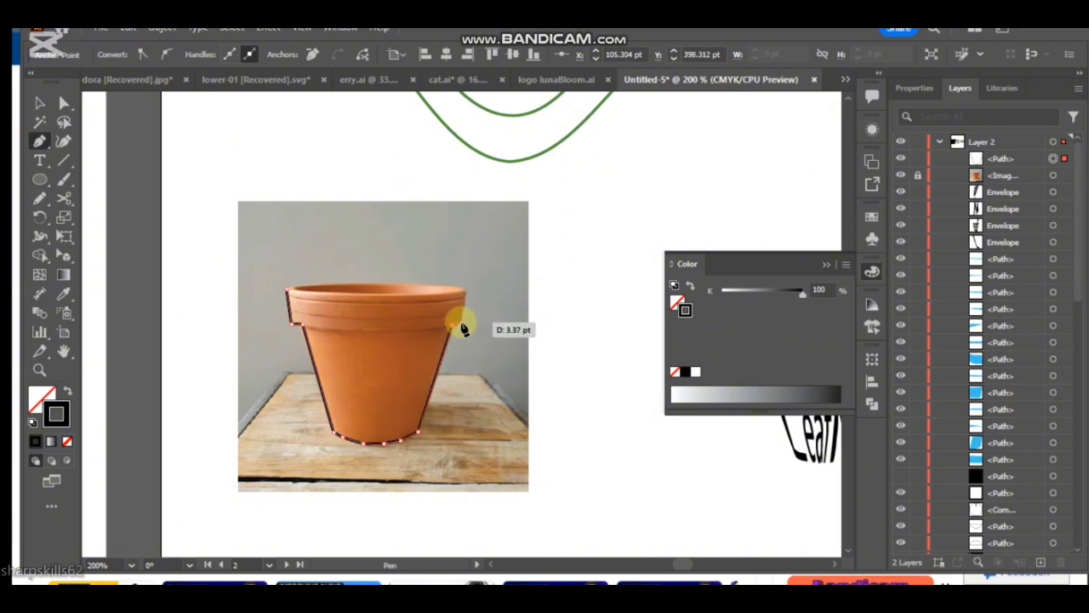
click(466, 293)
click(372, 294)
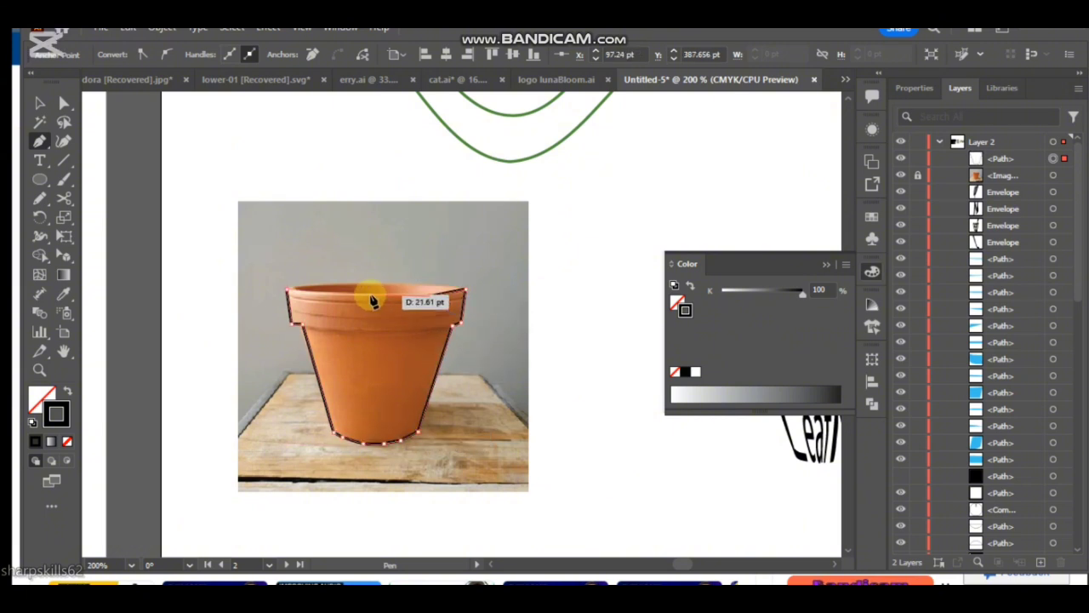
click(289, 293)
Step: Trace the back edge of the pot's rim as a separate path from the left corner to the right and back
key(ctrl)
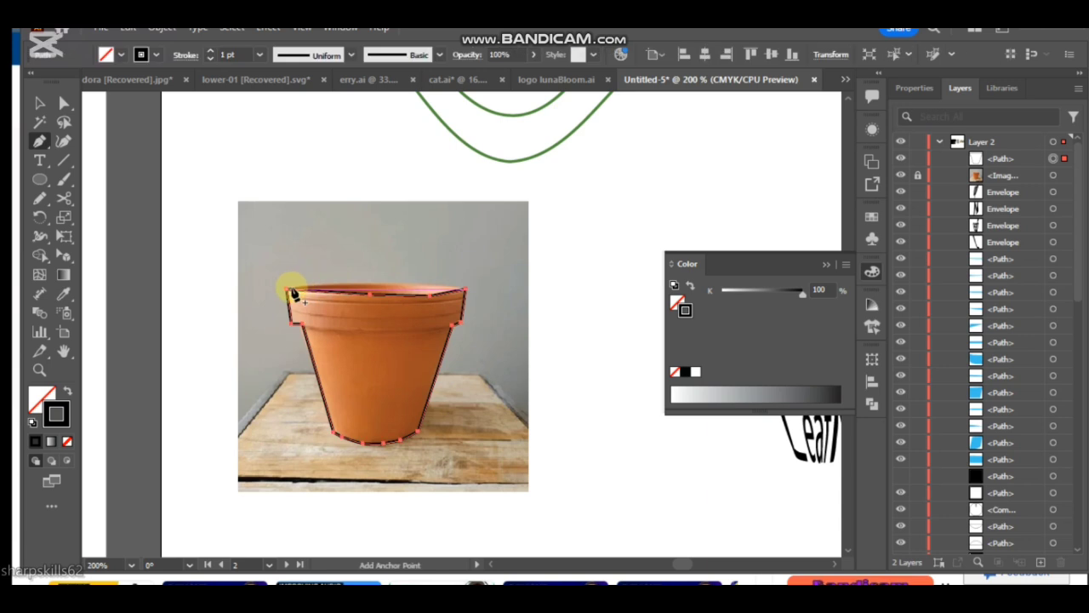
key(ctrl+plus)
click(285, 164)
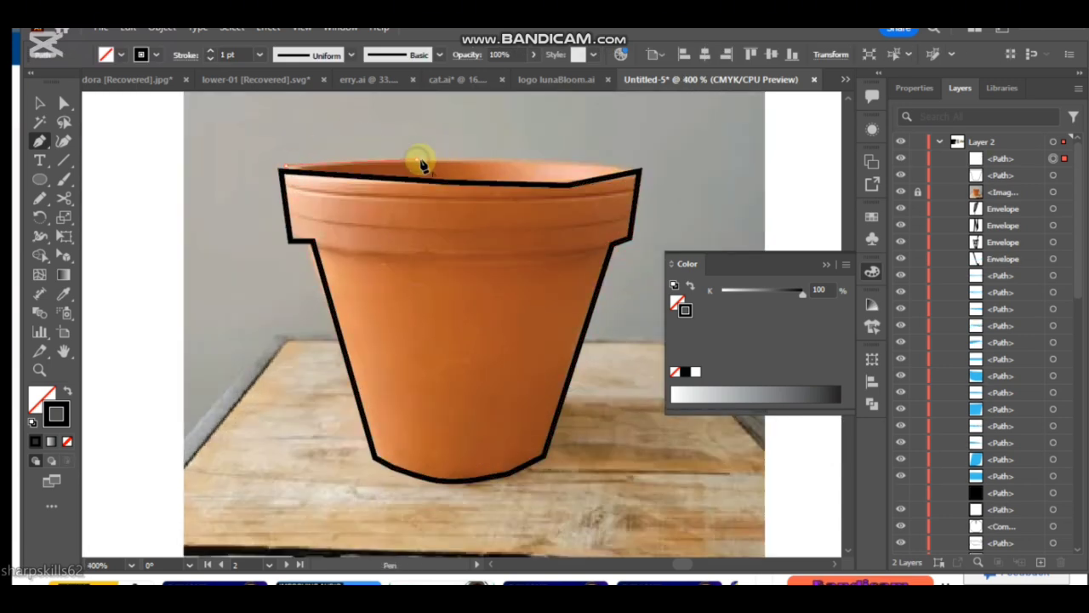
click(416, 159)
click(514, 158)
click(637, 169)
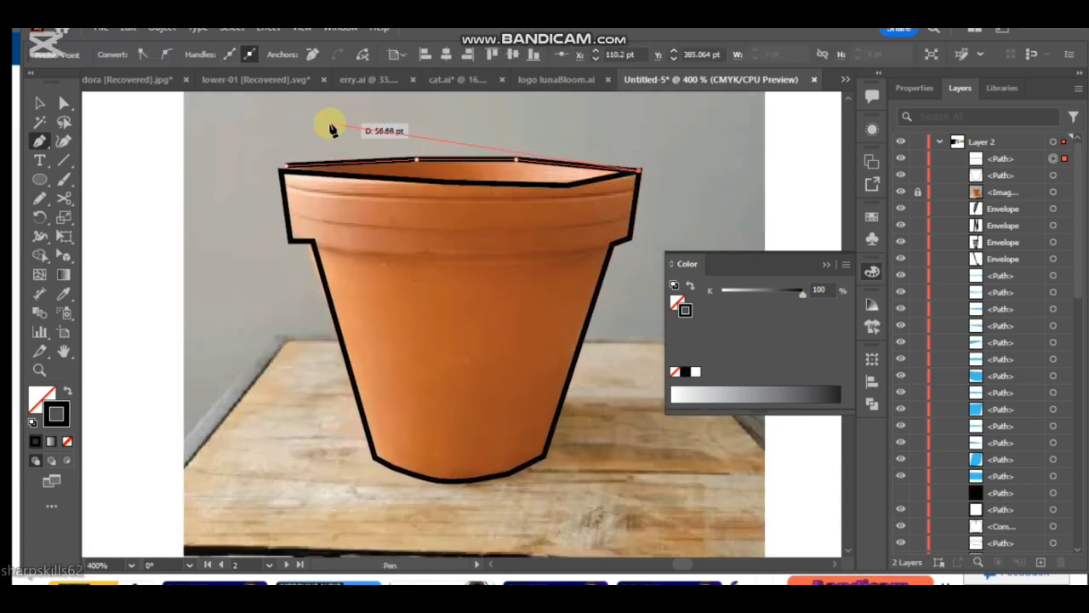
click(284, 167)
Step: Adjust the pot outline's anchor points at the front rim and left shoulder with Direct Selection to follow the photo
click(64, 103)
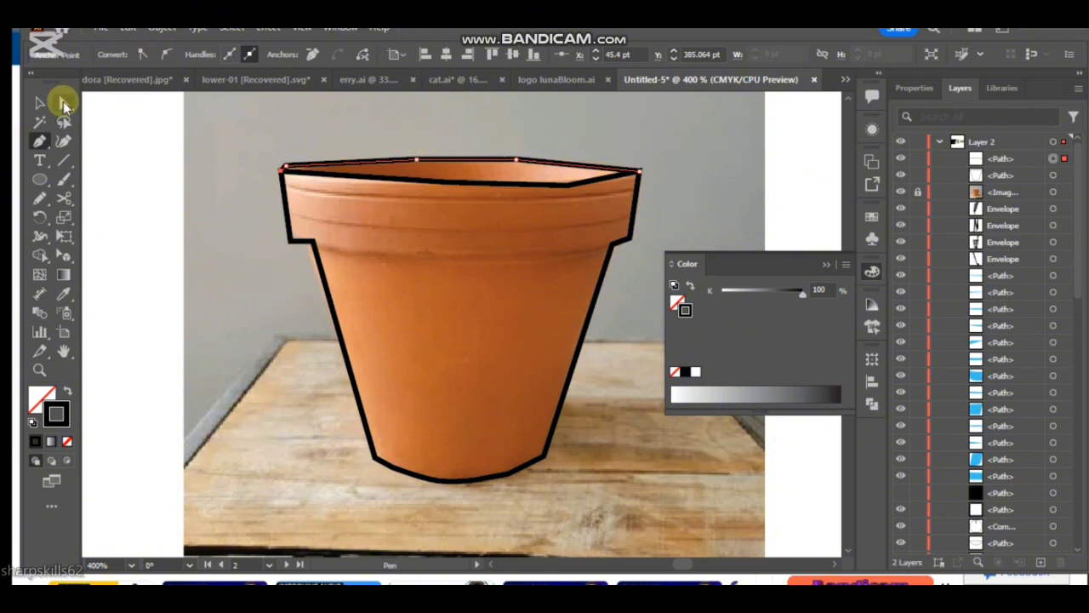
click(723, 161)
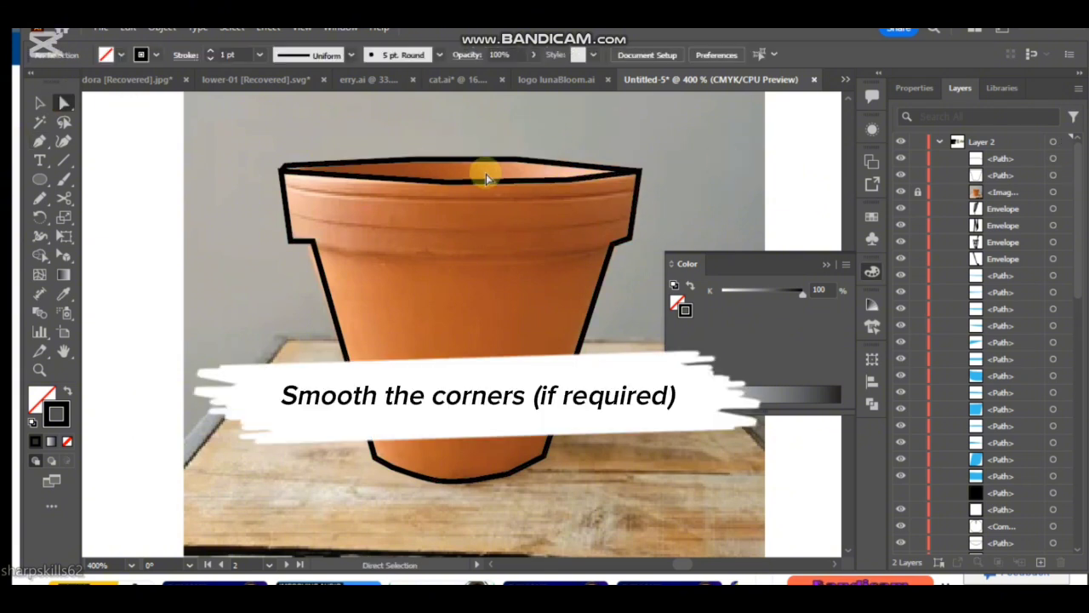
click(486, 174)
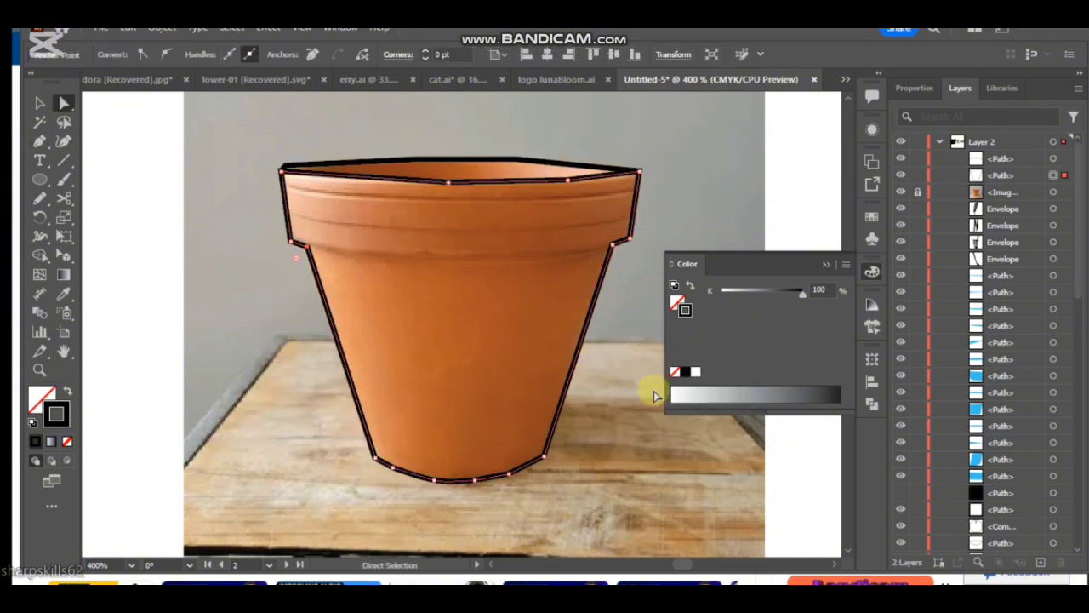
click(654, 391)
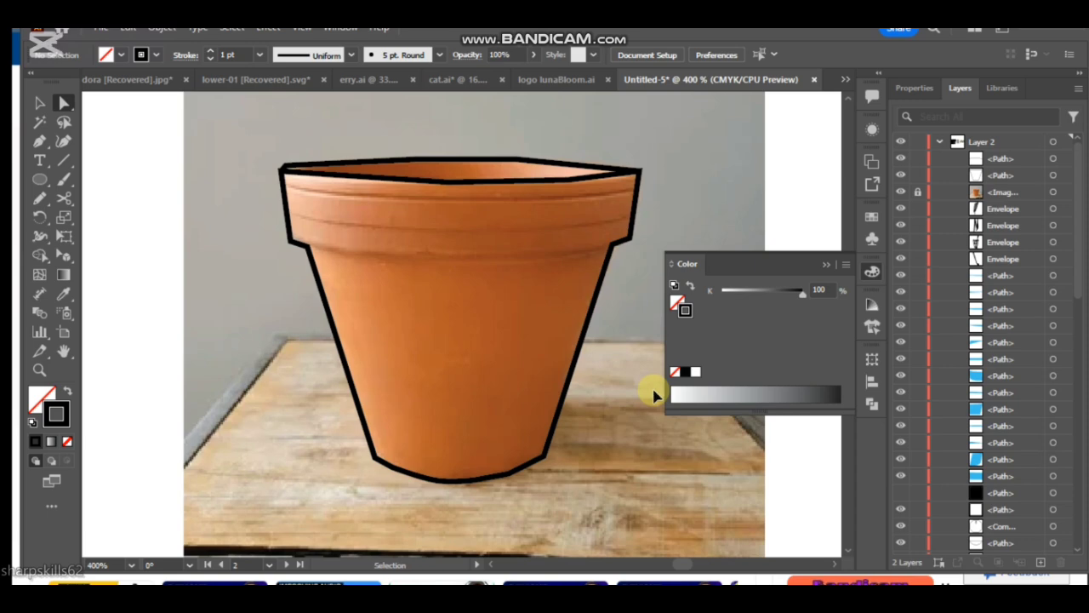
Step: Unlock the pot photo and delete it, leaving only the traced outlines
key(ctrl+minus)
key(ctrl+minus)
key(ctrl+minus)
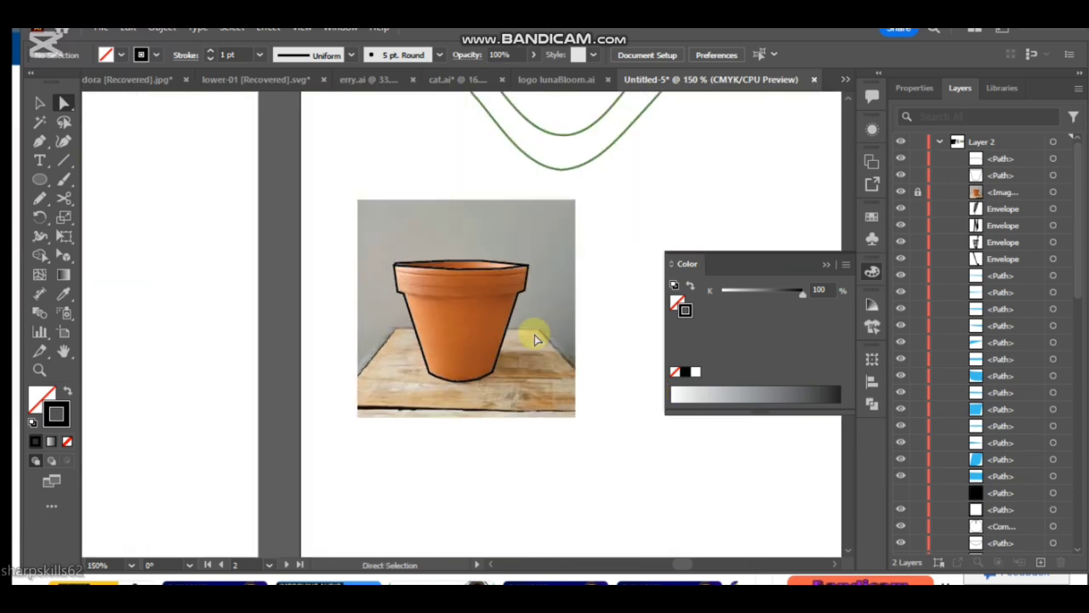
click(918, 191)
click(559, 276)
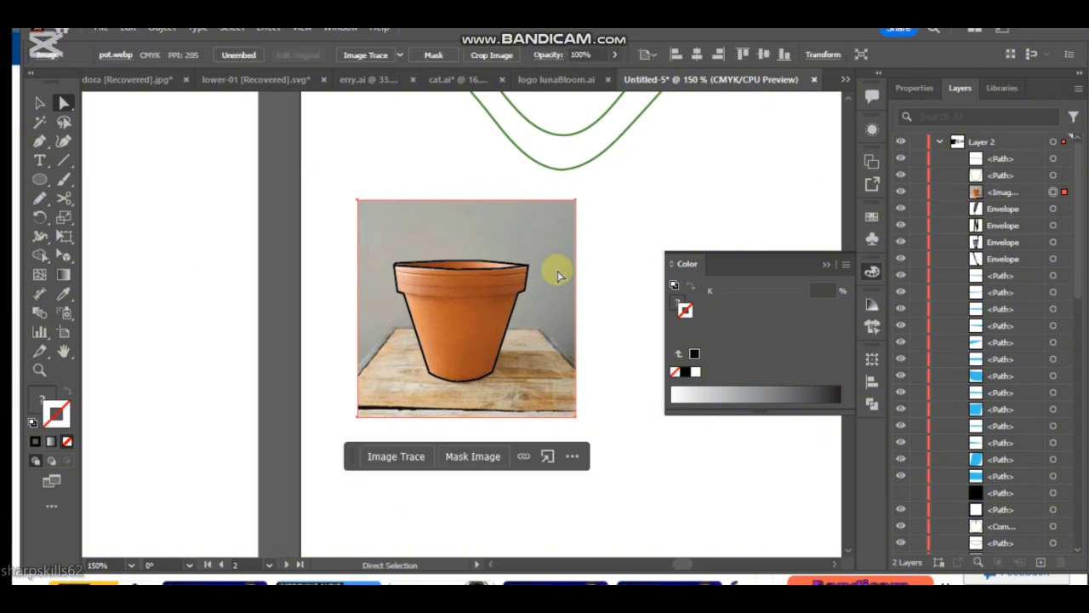
key(Delete)
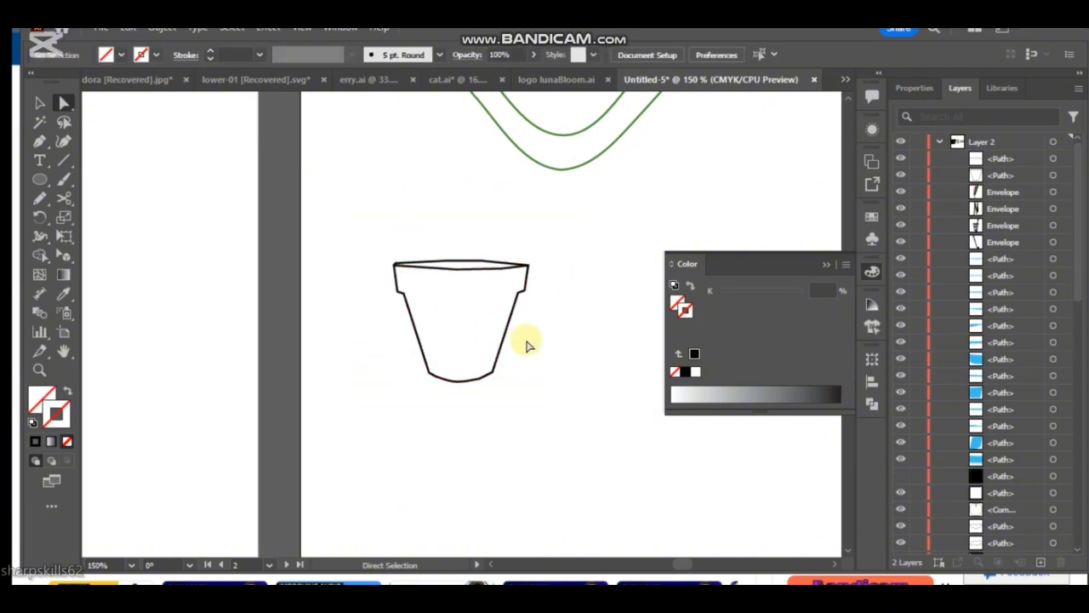
Step: Draw a bending Pen line down the left part of the pot, from above the rim to below the base, with a black stroke
key(ctrl+plus)
key(ctrl+plus)
key(ctrl+plus)
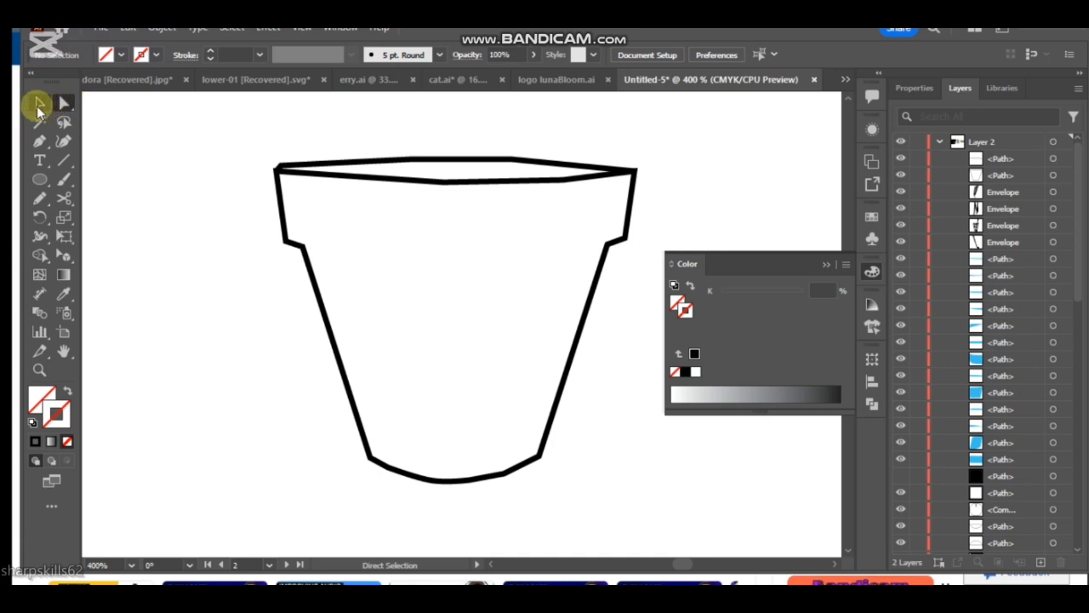
click(39, 141)
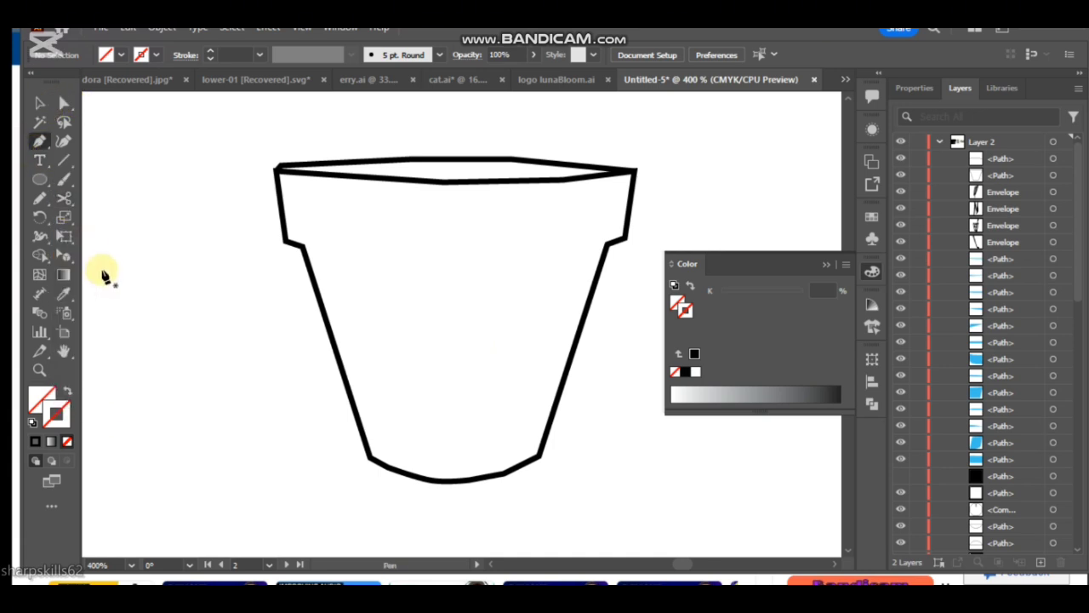
click(369, 132)
click(370, 224)
click(383, 296)
click(399, 369)
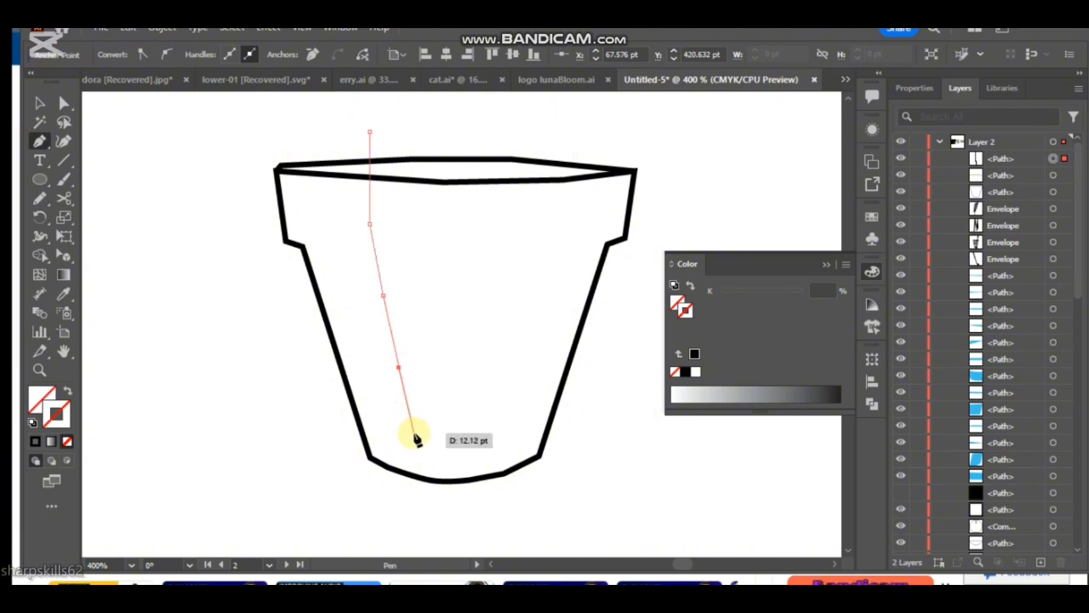
click(414, 433)
click(451, 496)
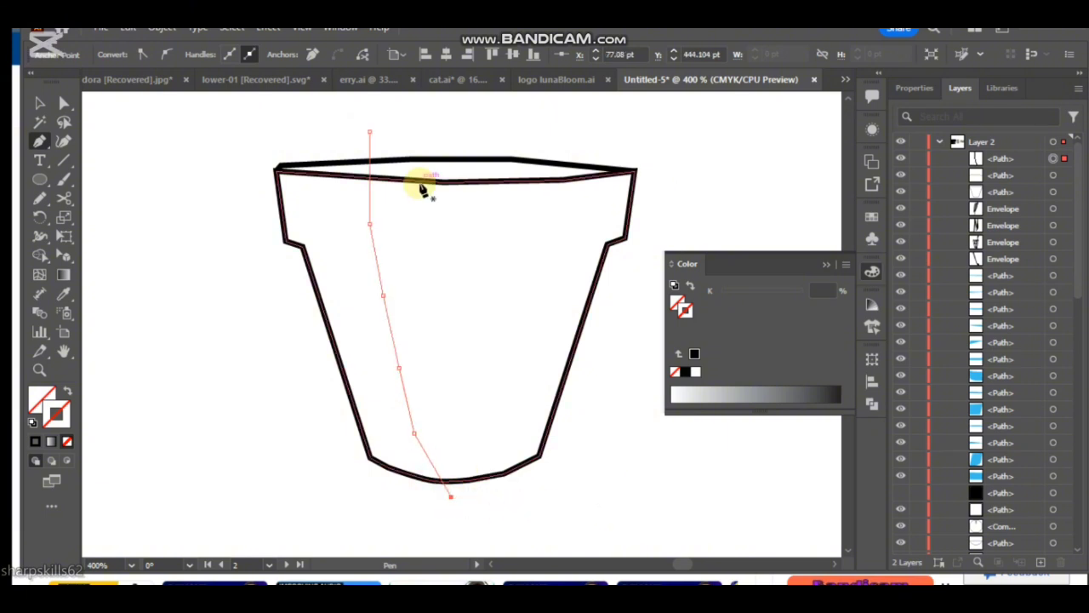
click(35, 440)
Step: Draw a second, nearly straight Pen line down the middle of the pot from above the rim to below the base
click(452, 132)
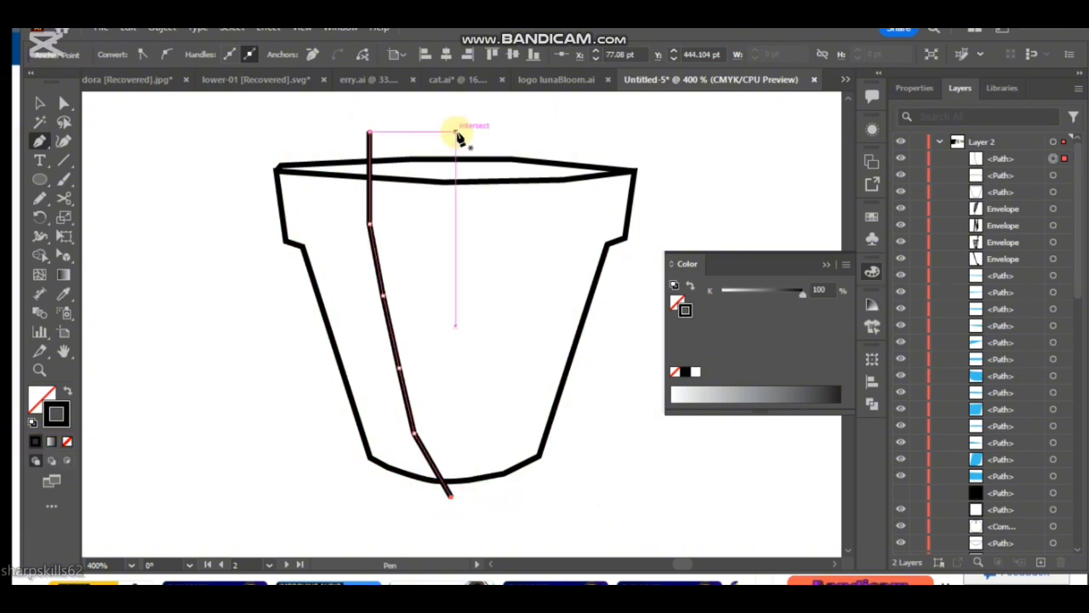
click(451, 238)
click(453, 307)
click(453, 397)
click(456, 455)
click(463, 498)
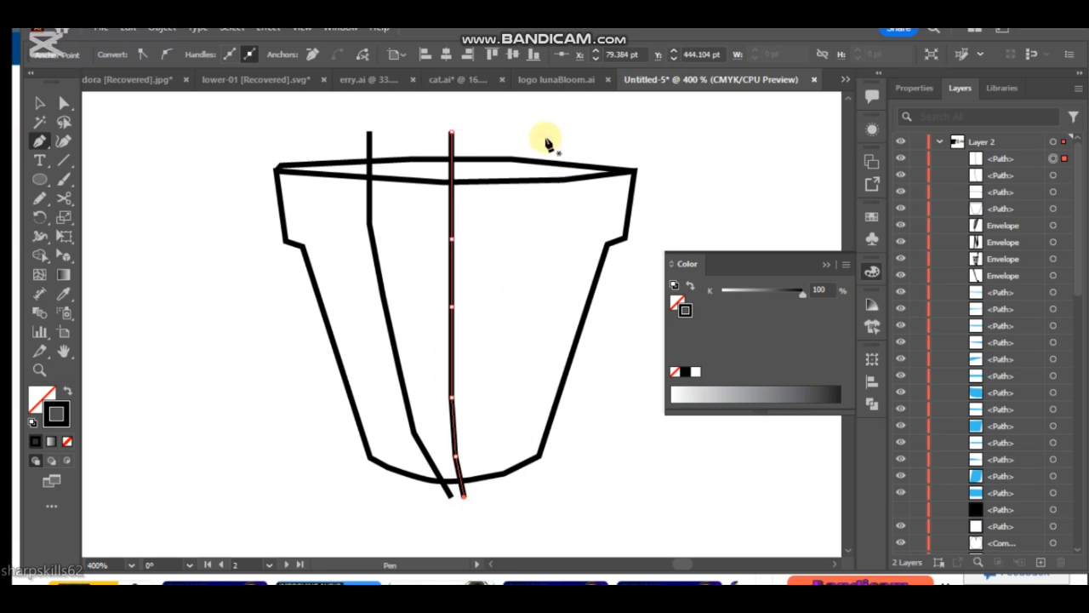
key(Escape)
Step: Draw a third Pen line down the right part of the pot, bending outward near the base
click(545, 138)
click(538, 225)
click(531, 283)
click(527, 346)
click(523, 392)
click(534, 443)
click(544, 480)
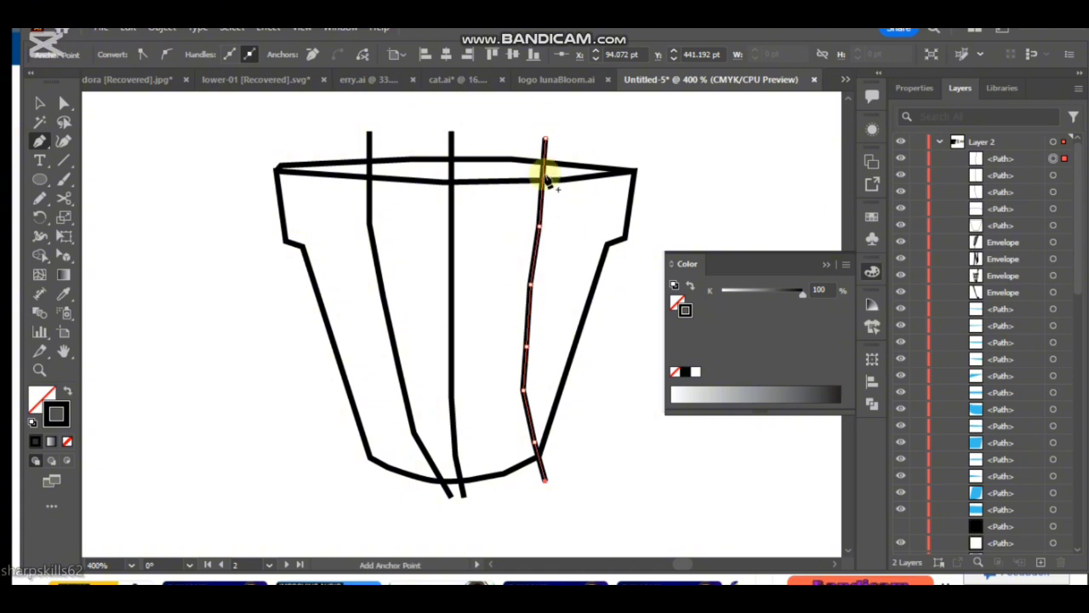
click(39, 102)
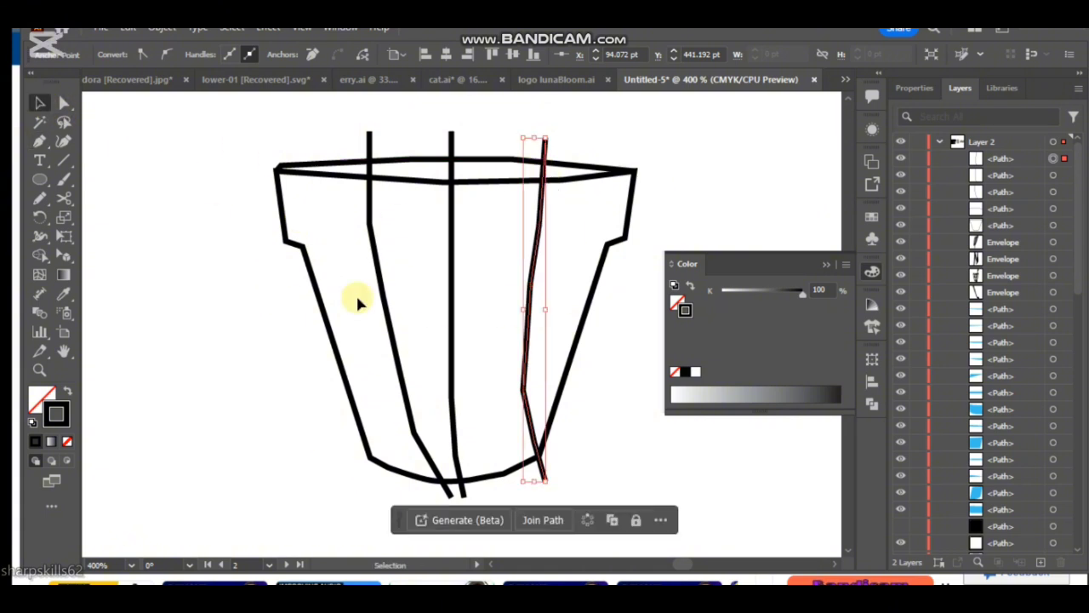
click(311, 280)
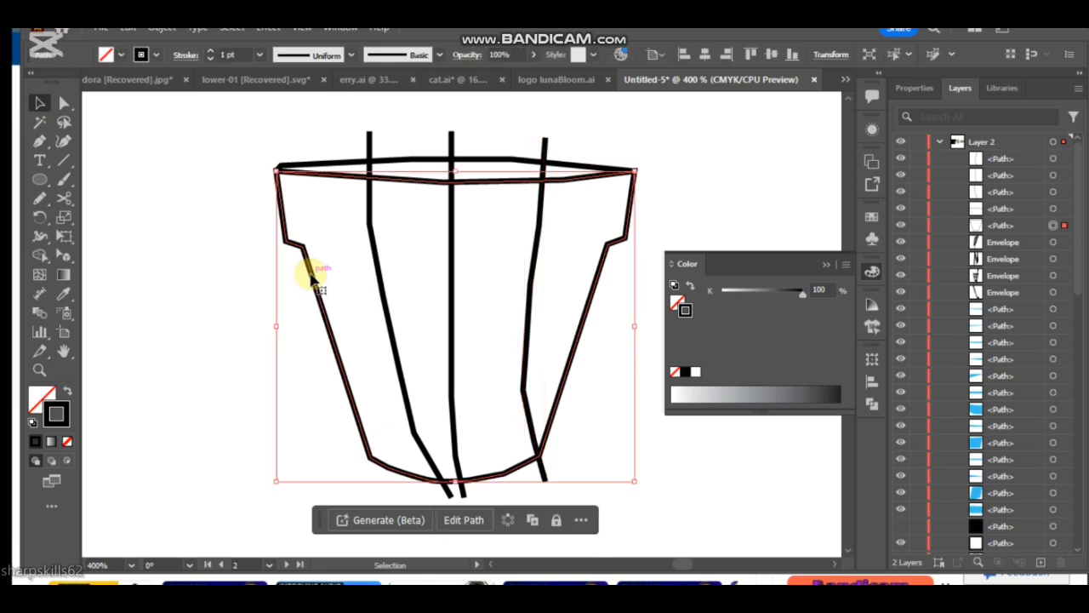
shift+click(341, 166)
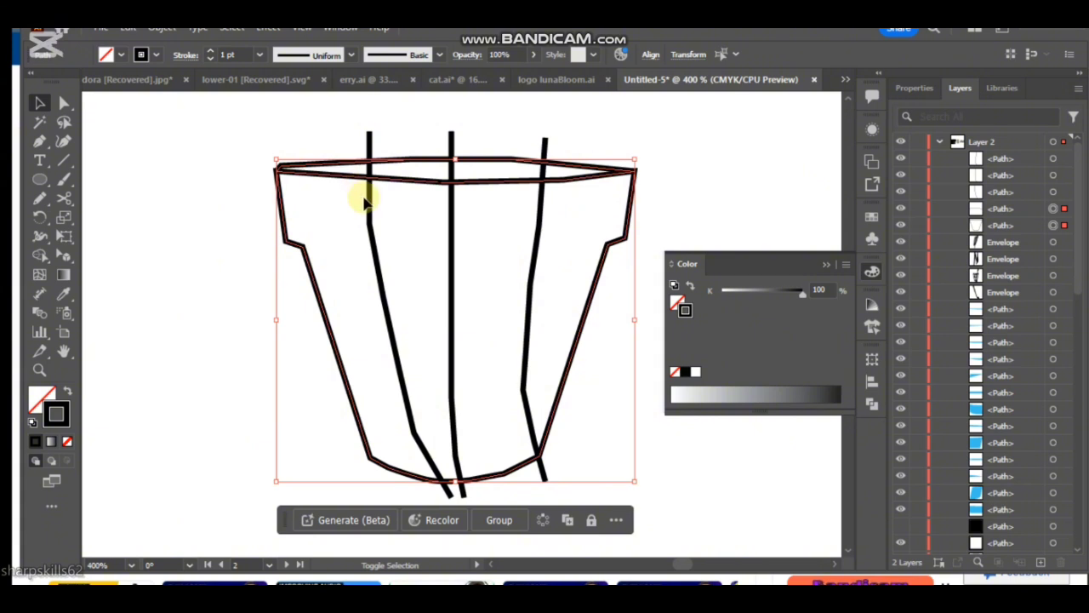
shift+click(368, 205)
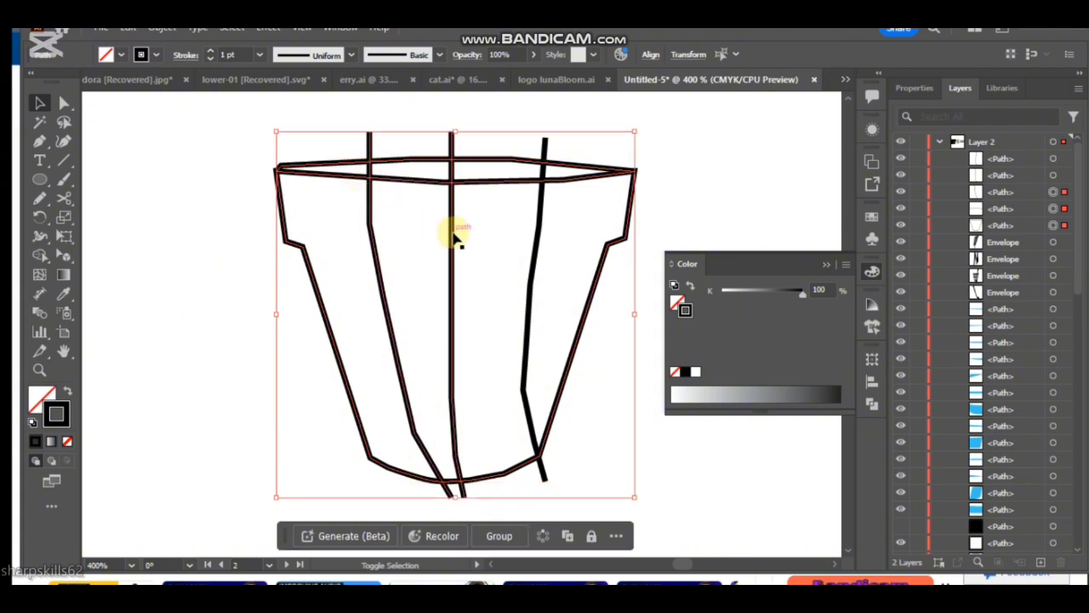
shift+click(453, 239)
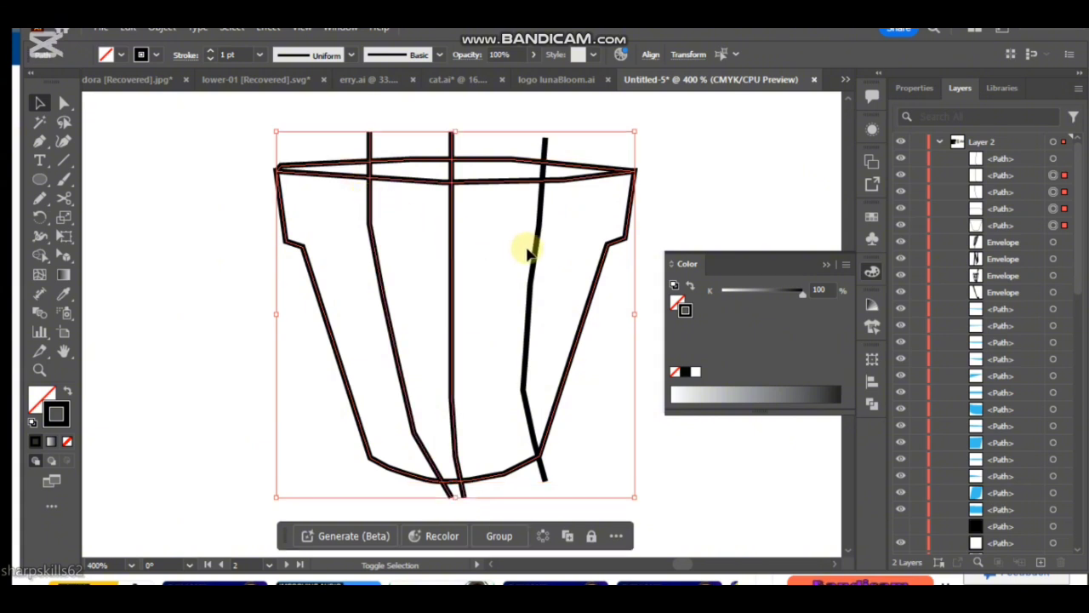
click(242, 270)
Step: Fill the pot body and rim shapes with the color 76D1F4
click(308, 253)
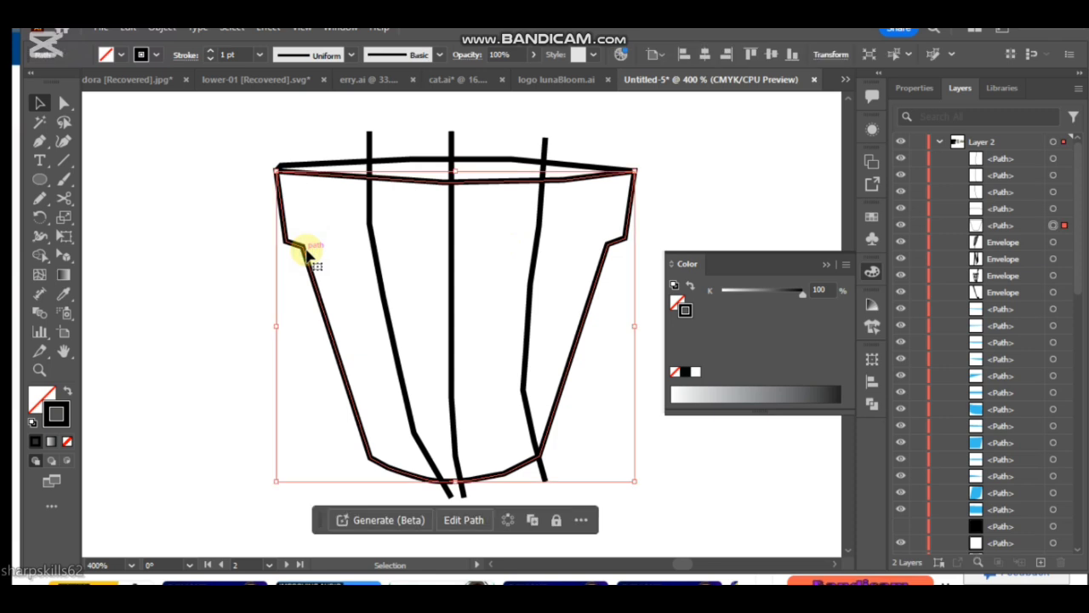
shift+click(357, 166)
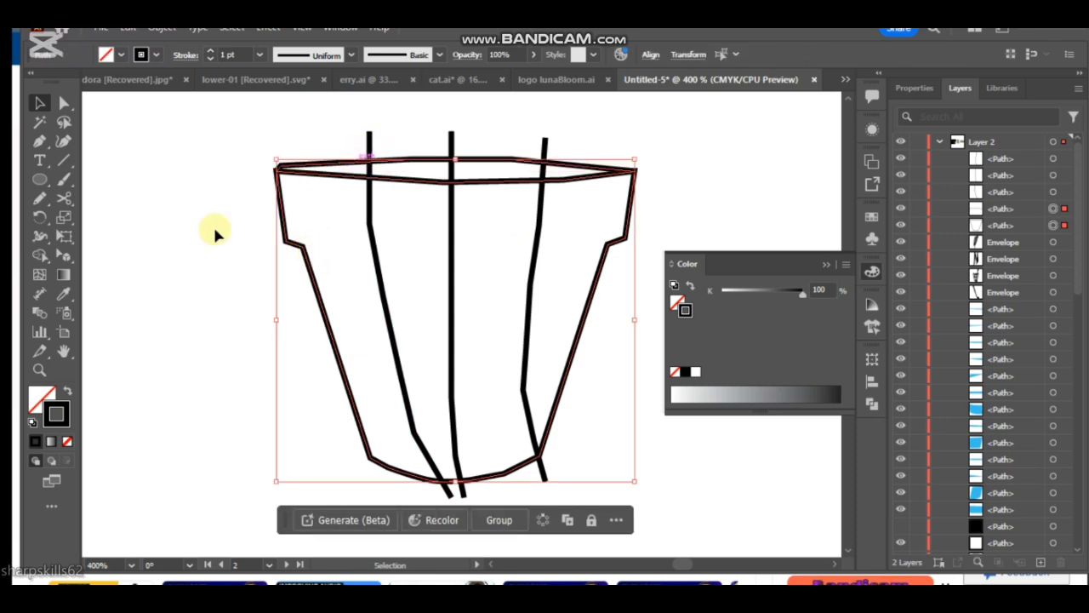
click(40, 407)
click(35, 442)
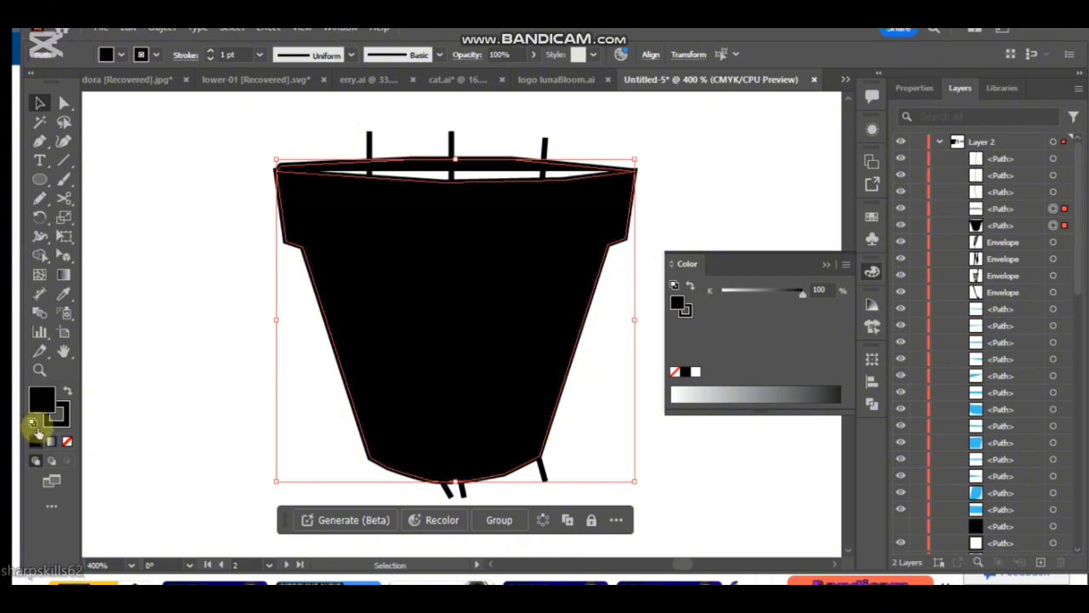
double_click(42, 402)
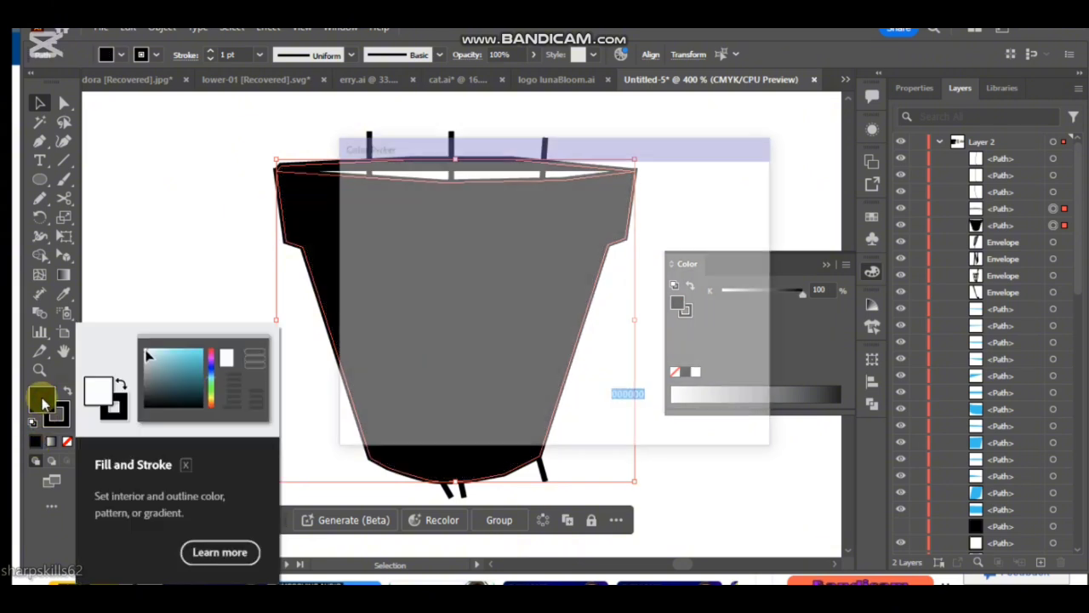
mouse_move(418, 272)
mouse_down()
mouse_move(461, 270)
mouse_move(451, 208)
mouse_up()
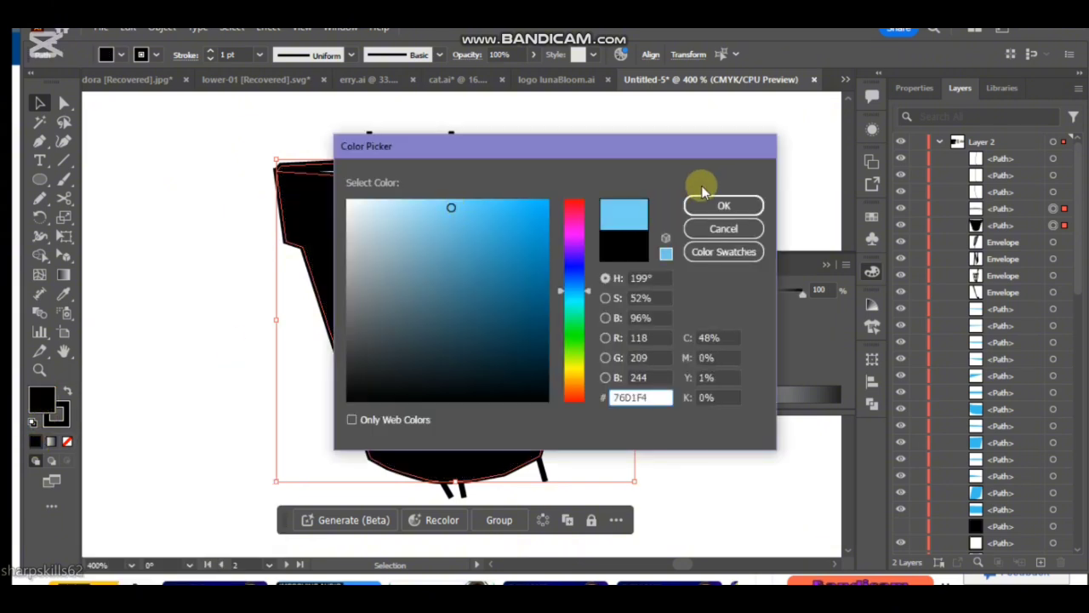
click(721, 203)
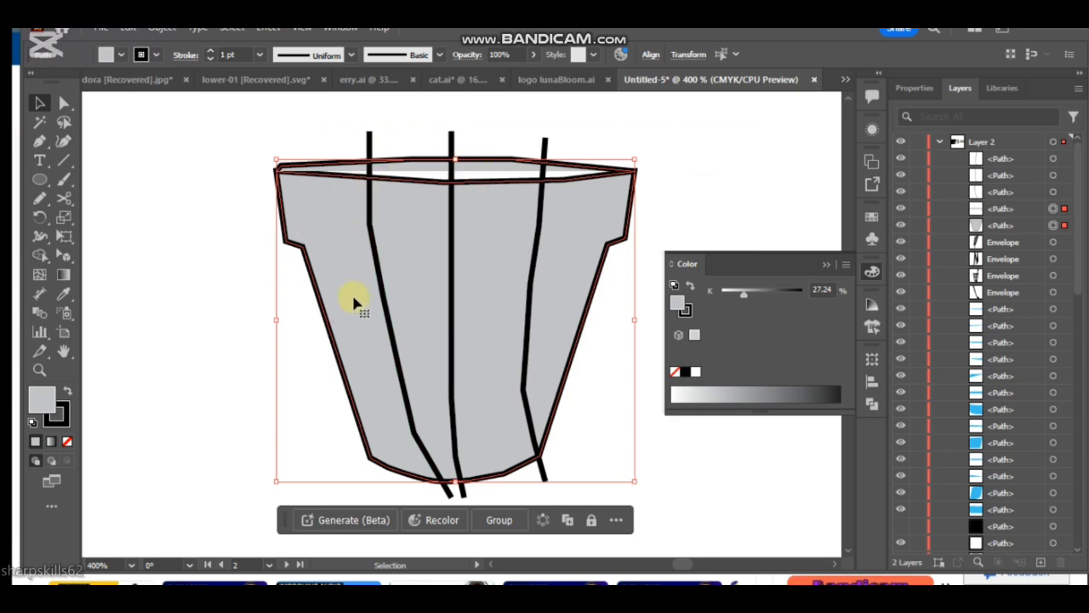
Step: Add the three vertical lines to the selected pot shapes and expand the fill and stroke of all of them
shift+click(378, 286)
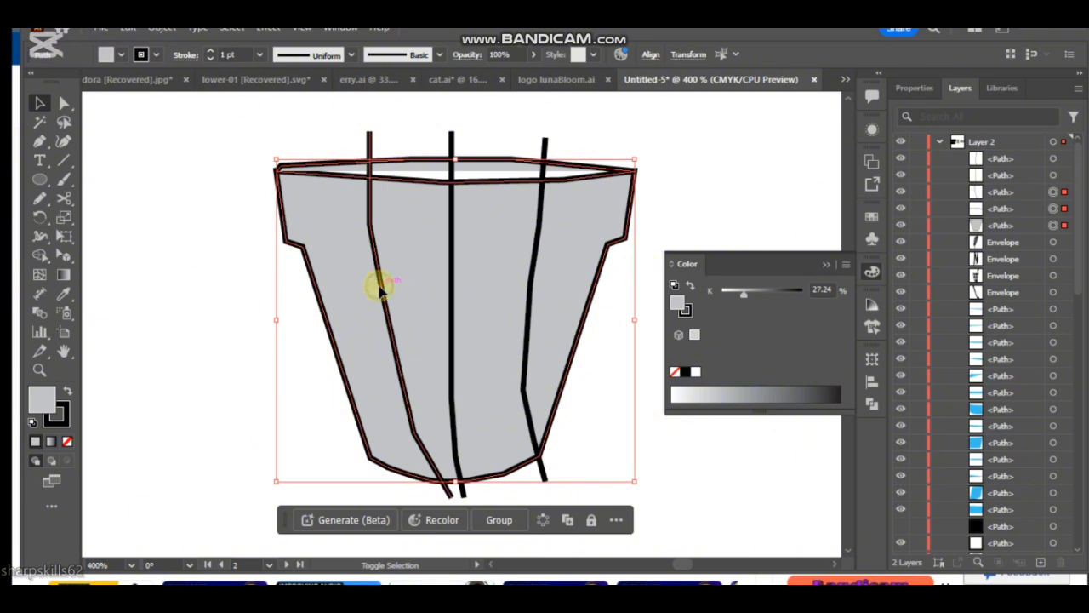
shift+click(452, 313)
shift+click(528, 331)
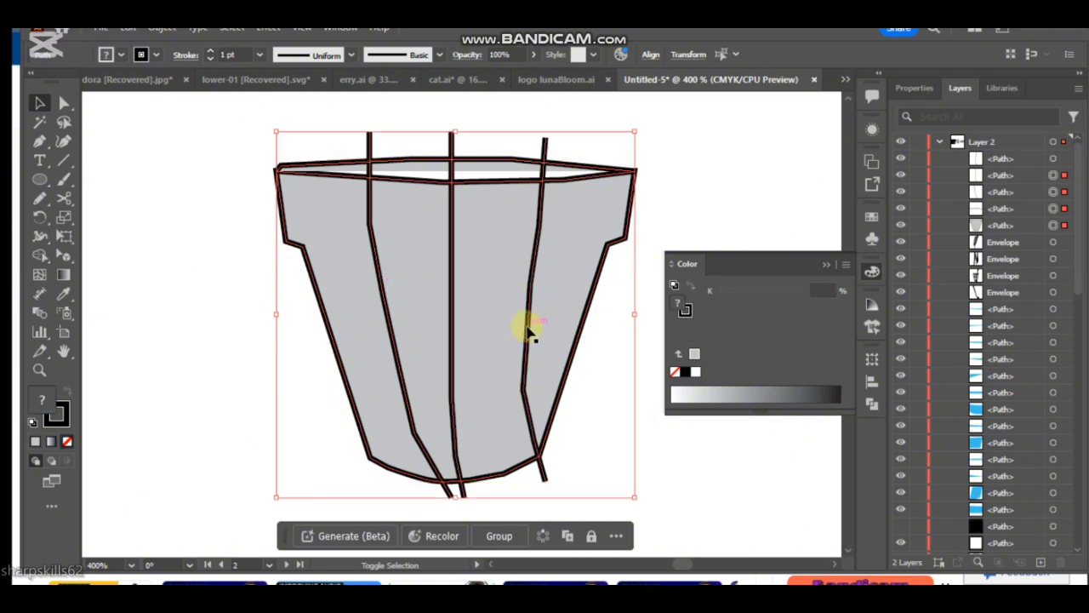
click(161, 29)
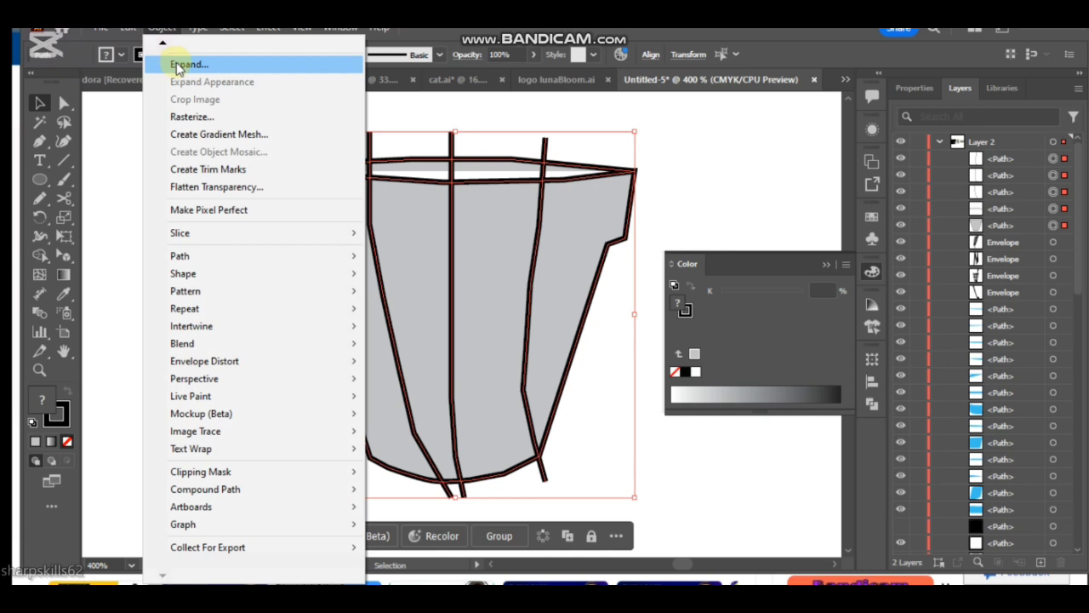
click(183, 65)
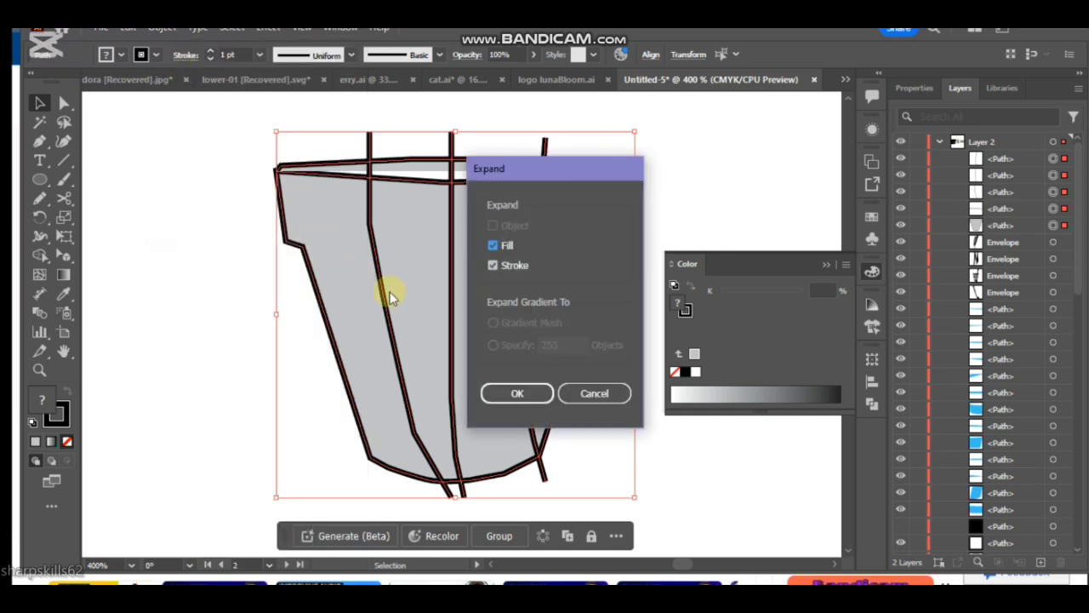
click(516, 395)
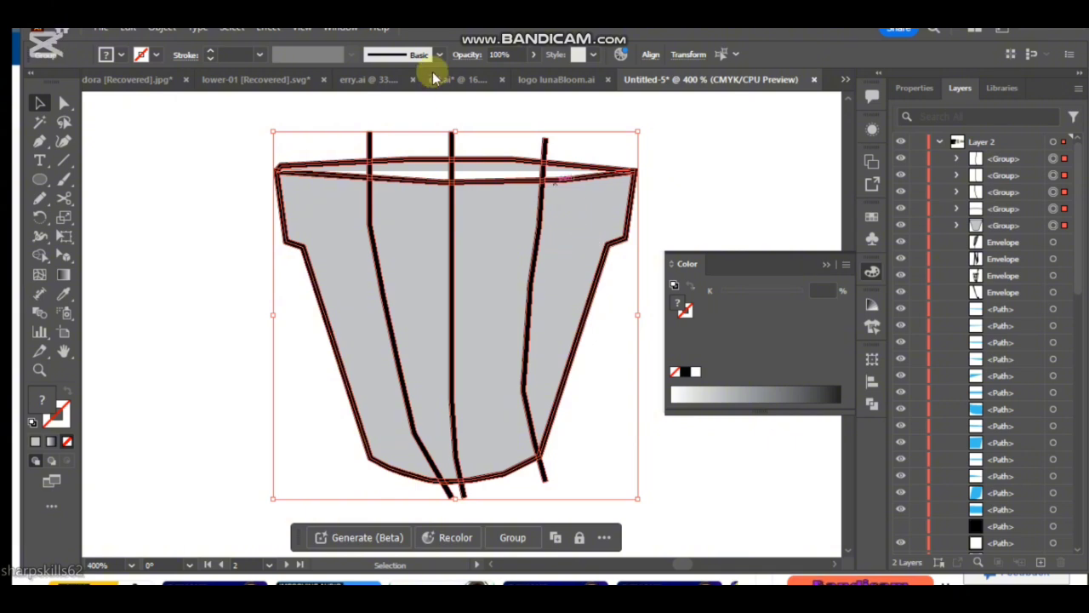
Step: Split the expanded pot shapes and lines with Pathfinder Divide, and ungroup the resulting pieces
click(342, 34)
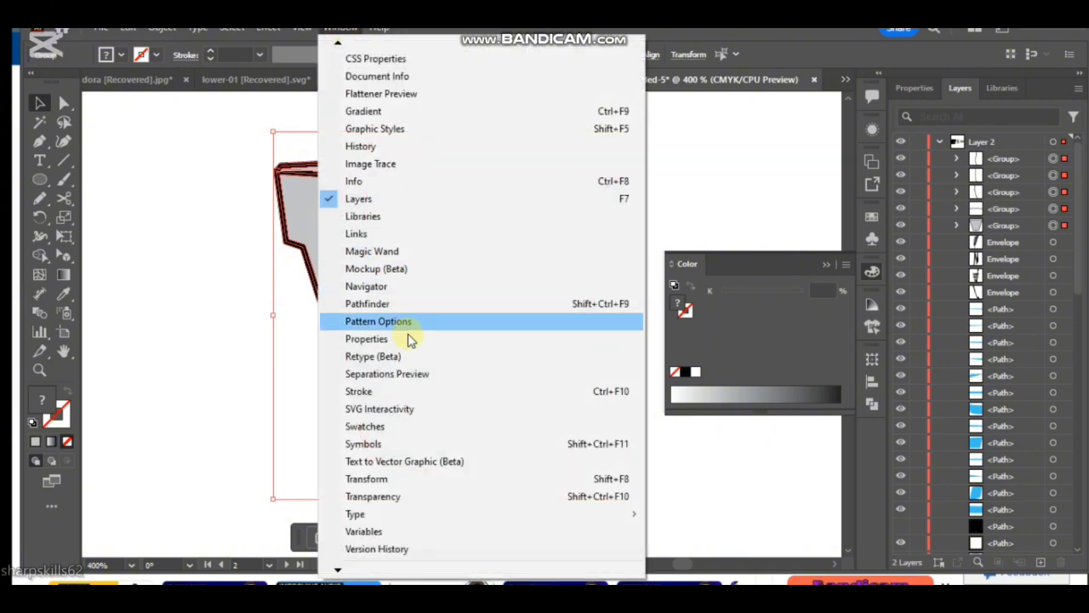
click(390, 309)
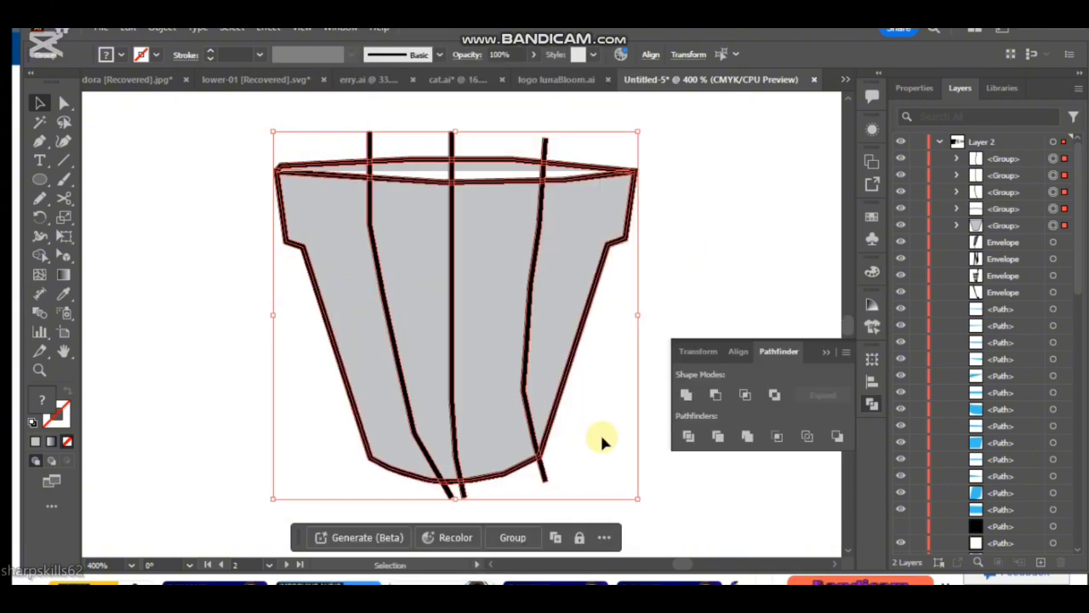
click(688, 437)
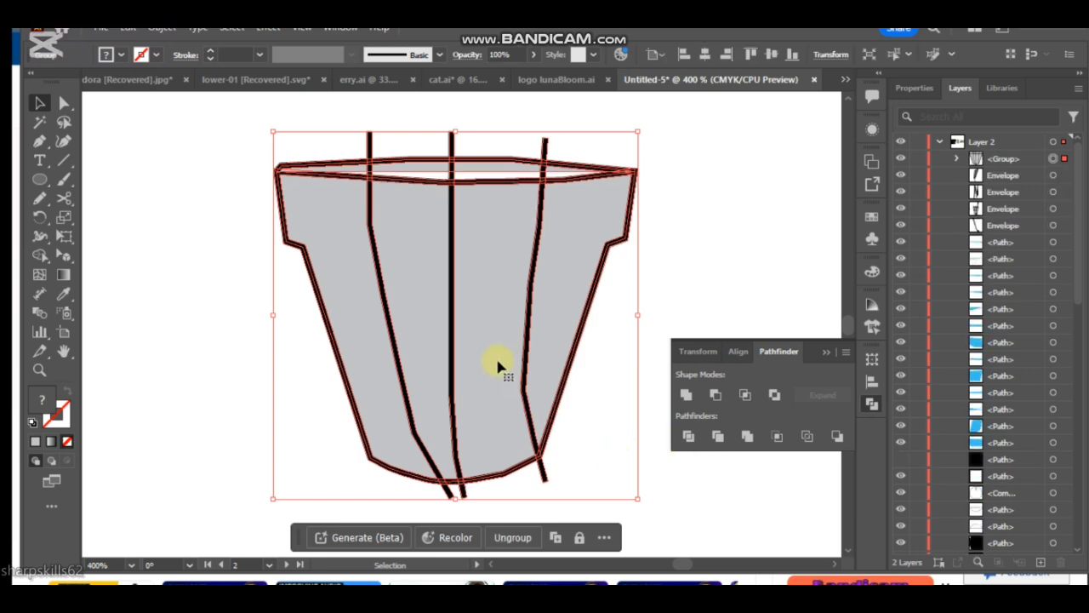
click(513, 538)
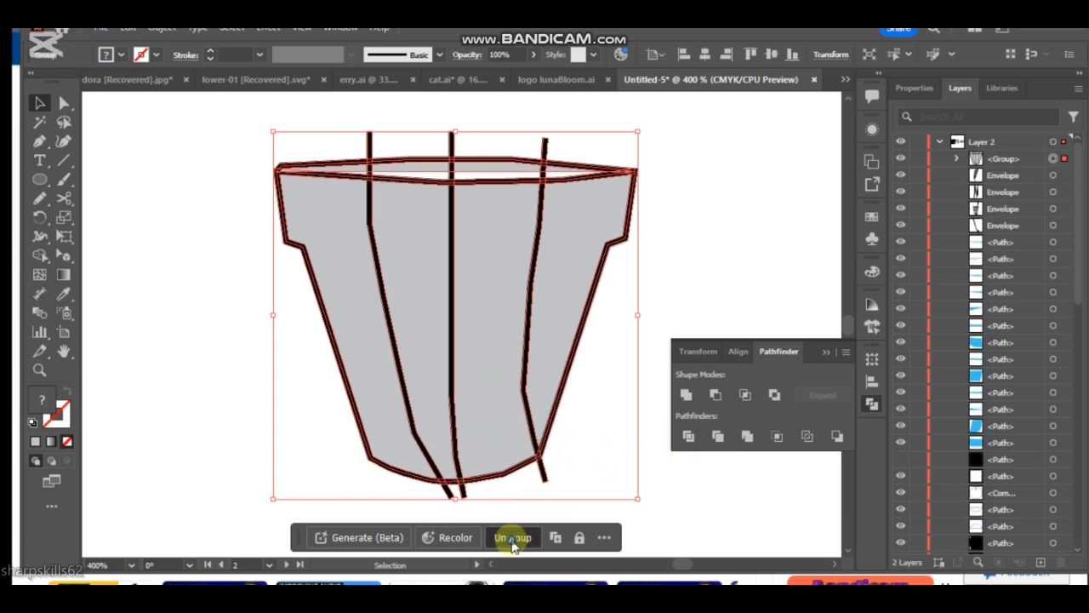
click(719, 311)
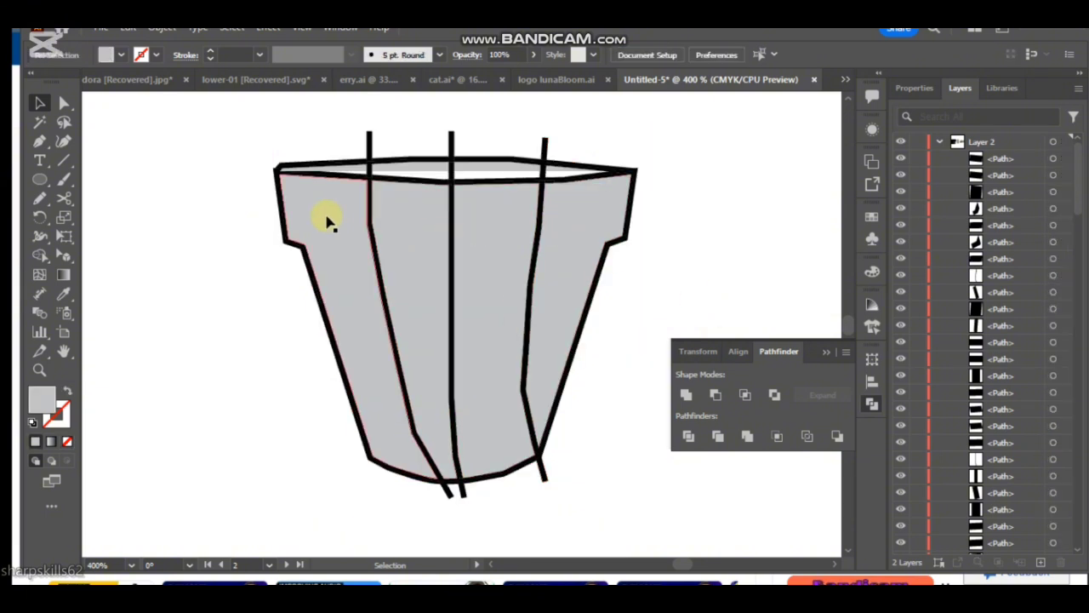
Step: Directly select the four grey pot body sections between the lines and cut them out of the artwork
click(65, 104)
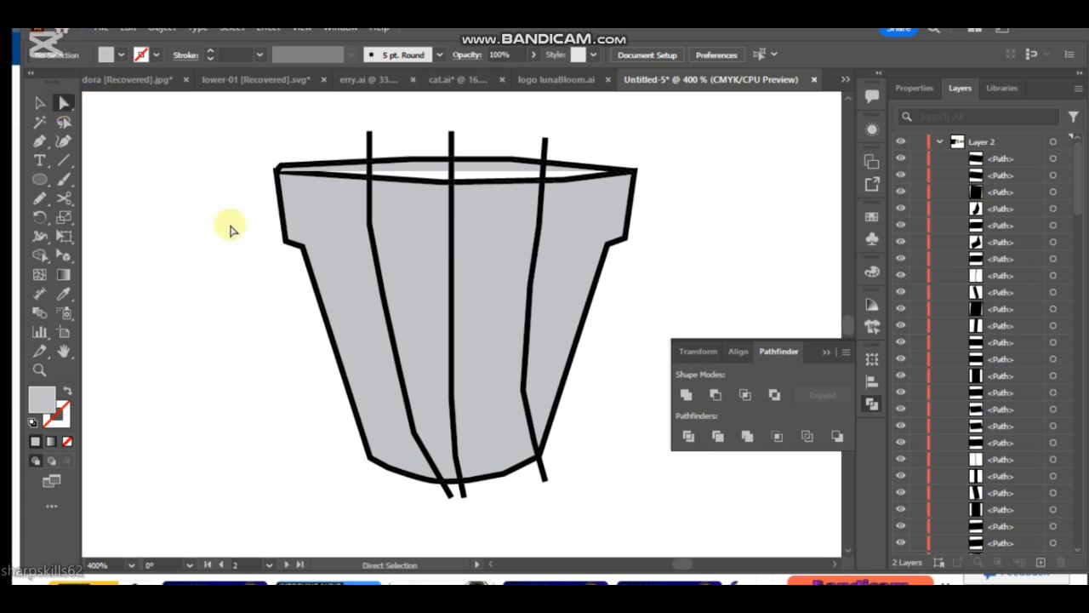
click(322, 245)
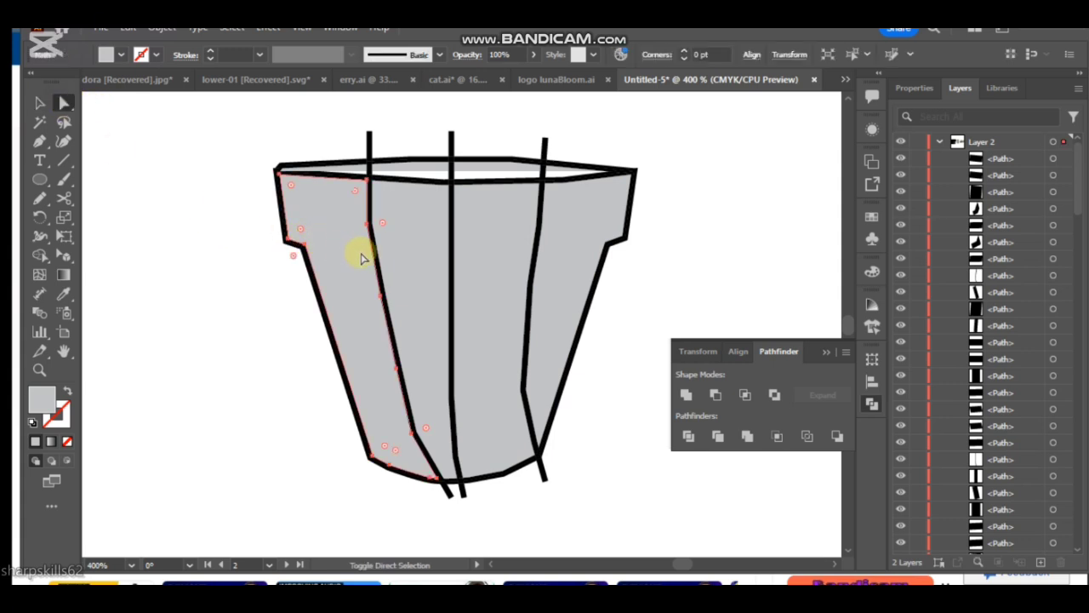
shift+click(440, 255)
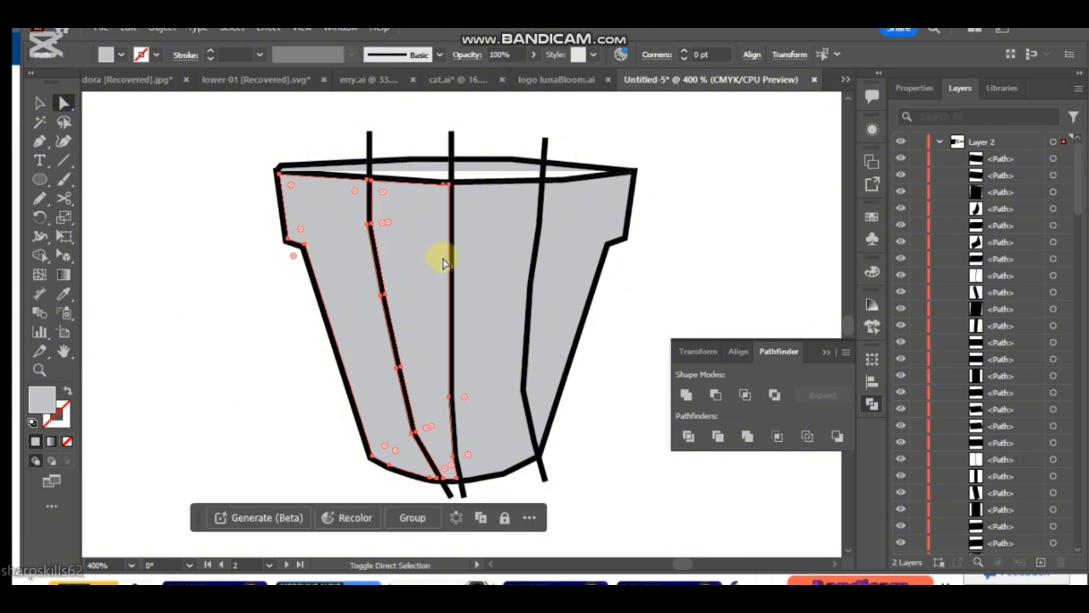
shift+click(490, 258)
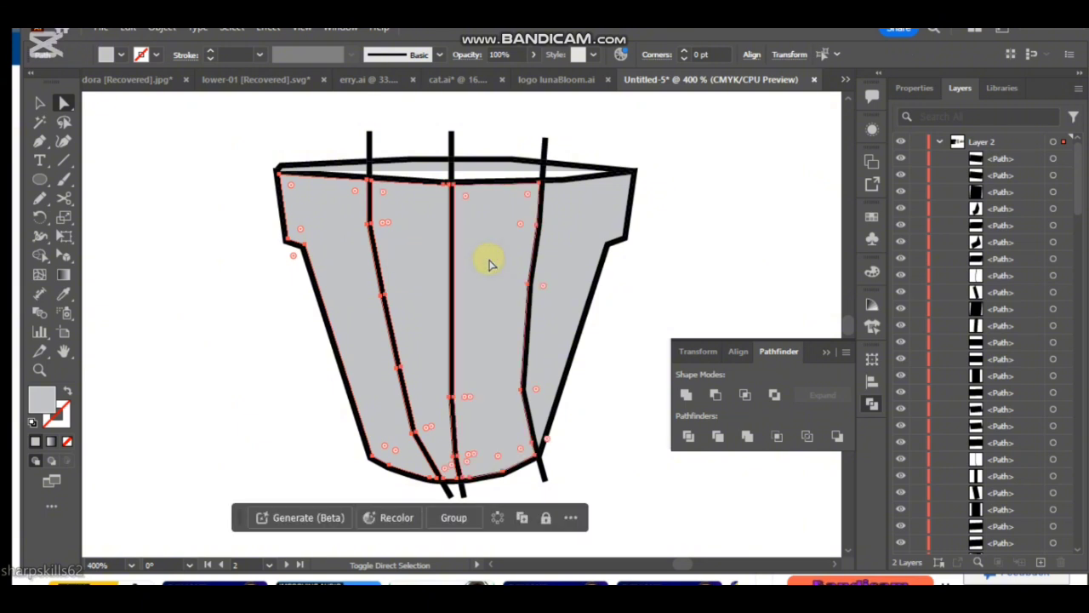
scroll(571, 250, down, 1)
shift+click(573, 232)
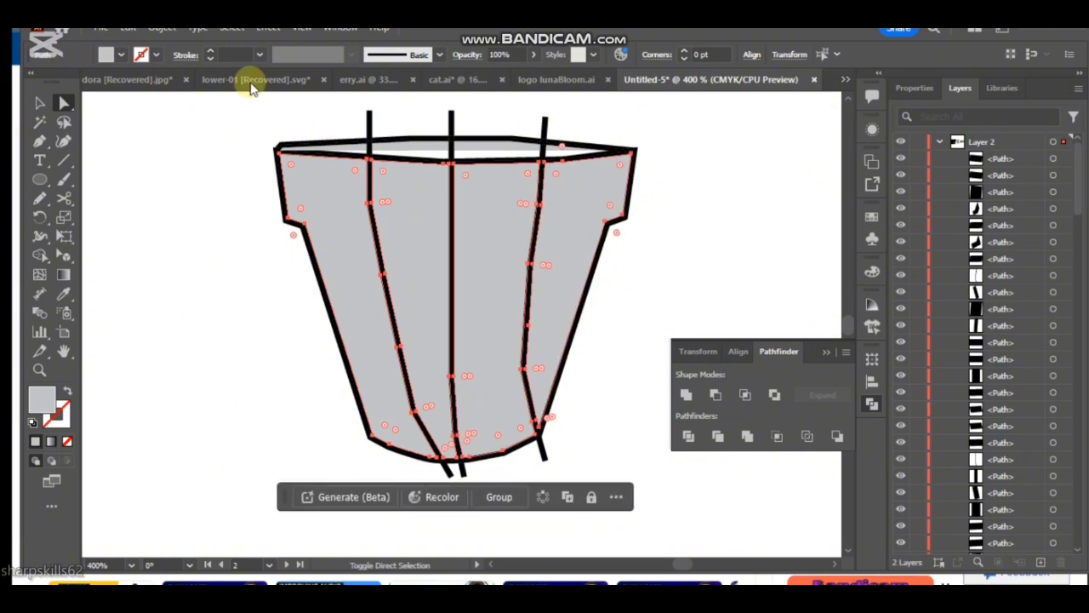
click(128, 29)
click(161, 86)
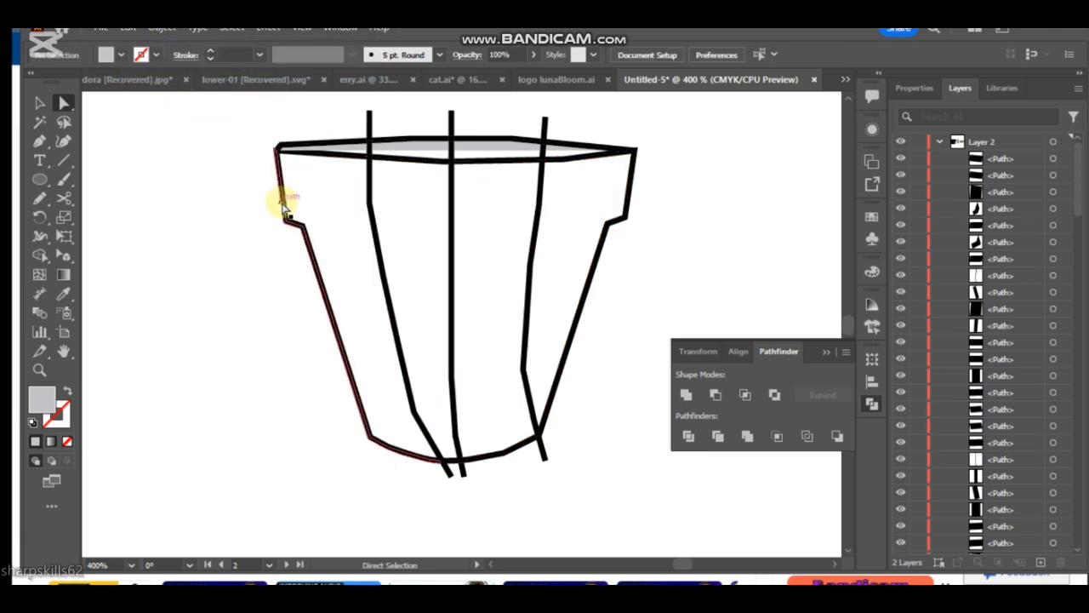
drag(261, 111, 644, 495)
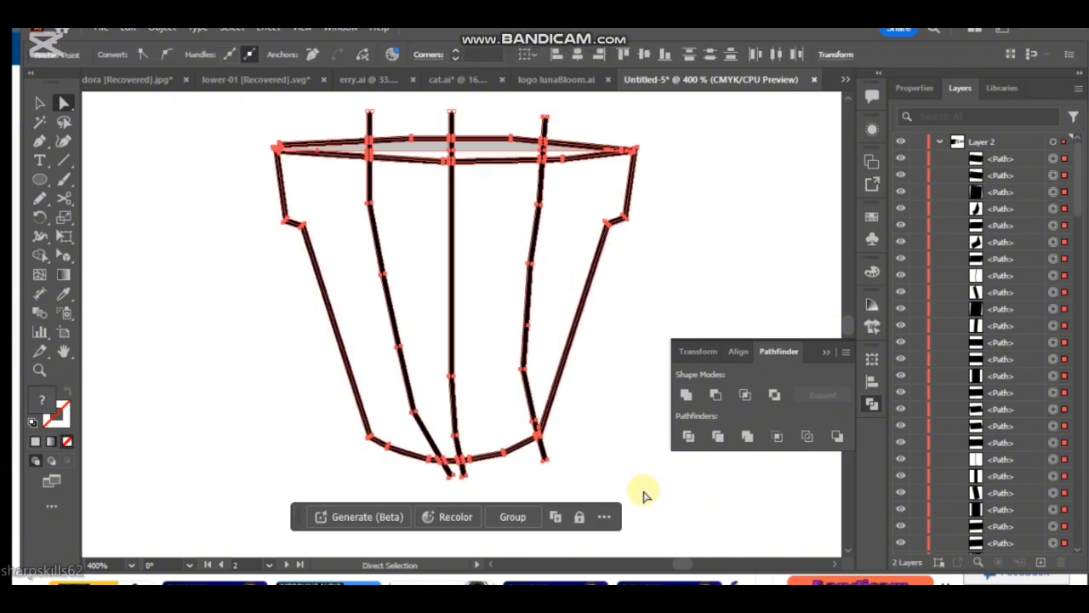
key(Delete)
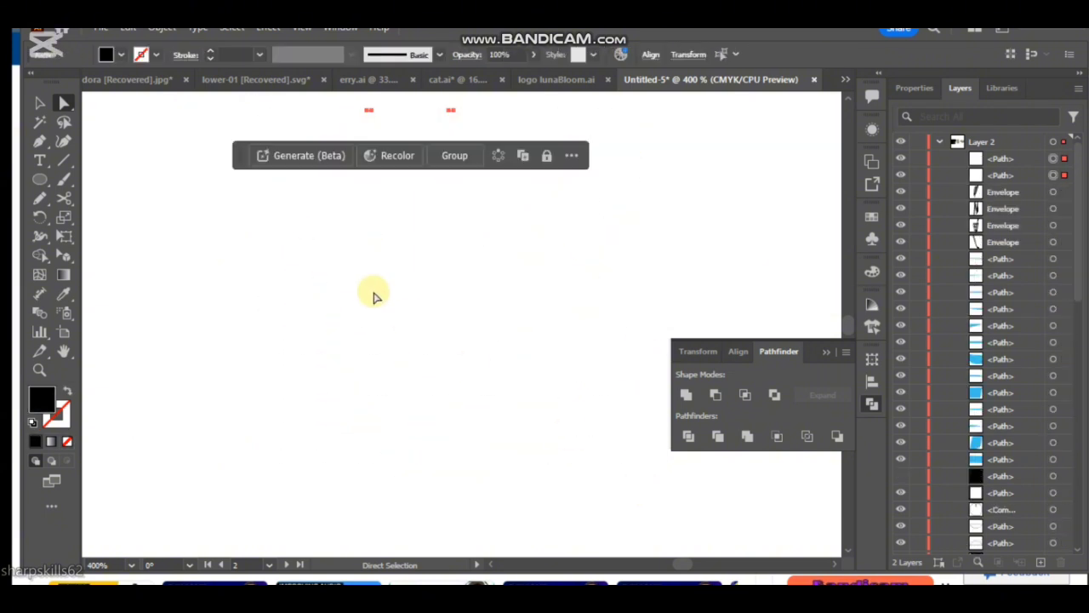
key(ctrl+z)
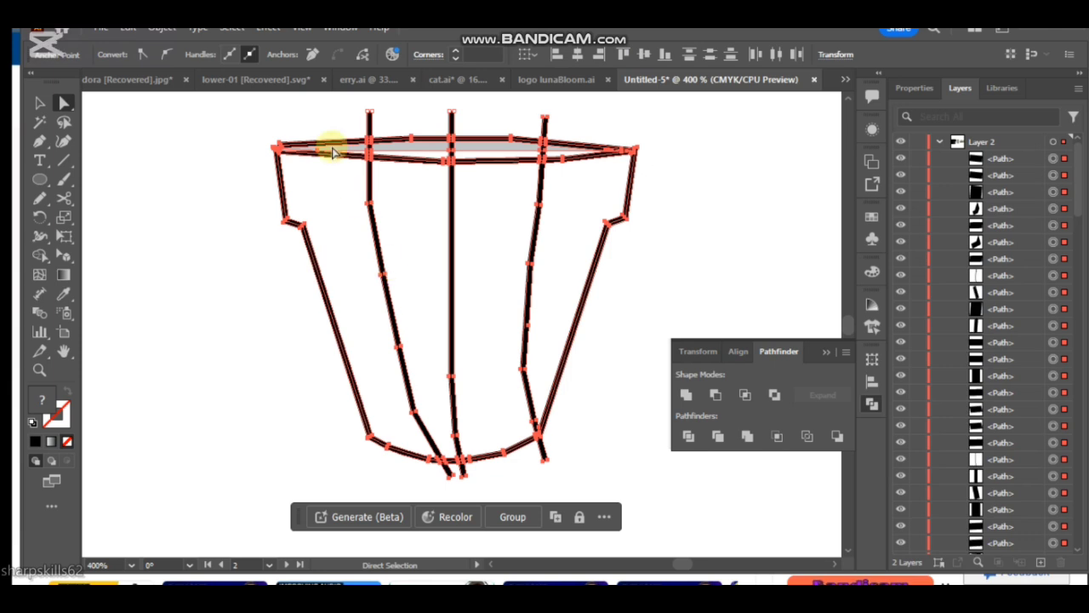
Step: Delete all the remaining rim, outline and divider pieces, and paste the four cut pot sections back in front
drag(273, 99, 641, 492)
key(Delete)
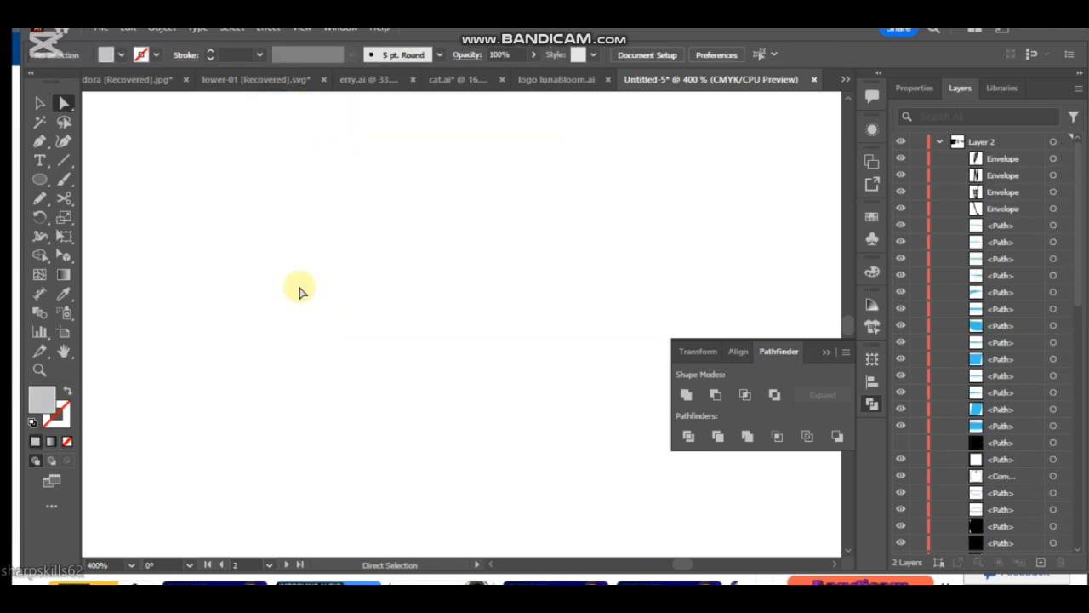
click(128, 28)
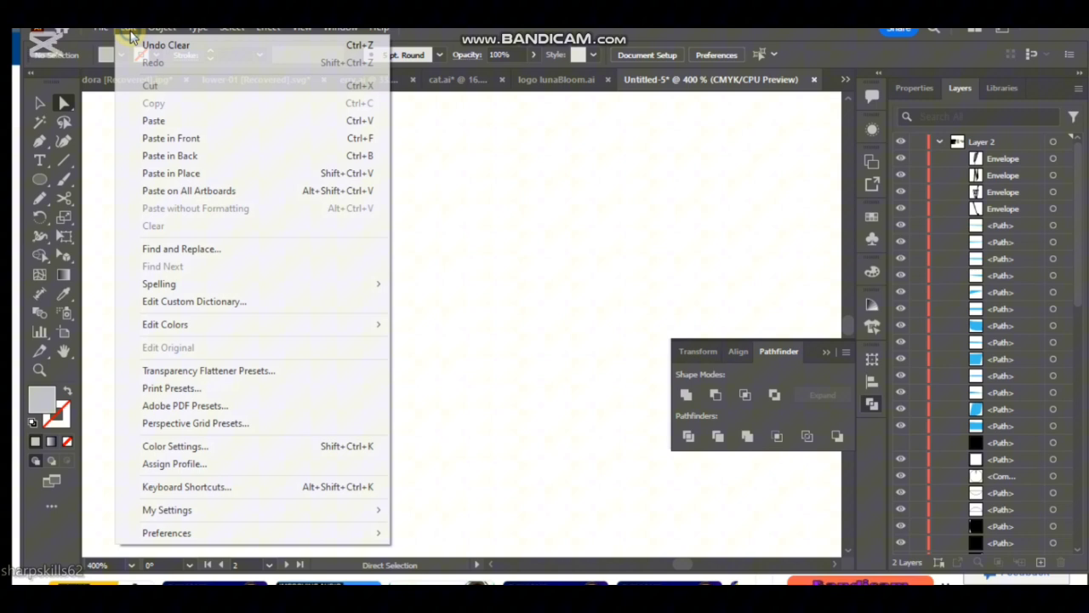
click(164, 140)
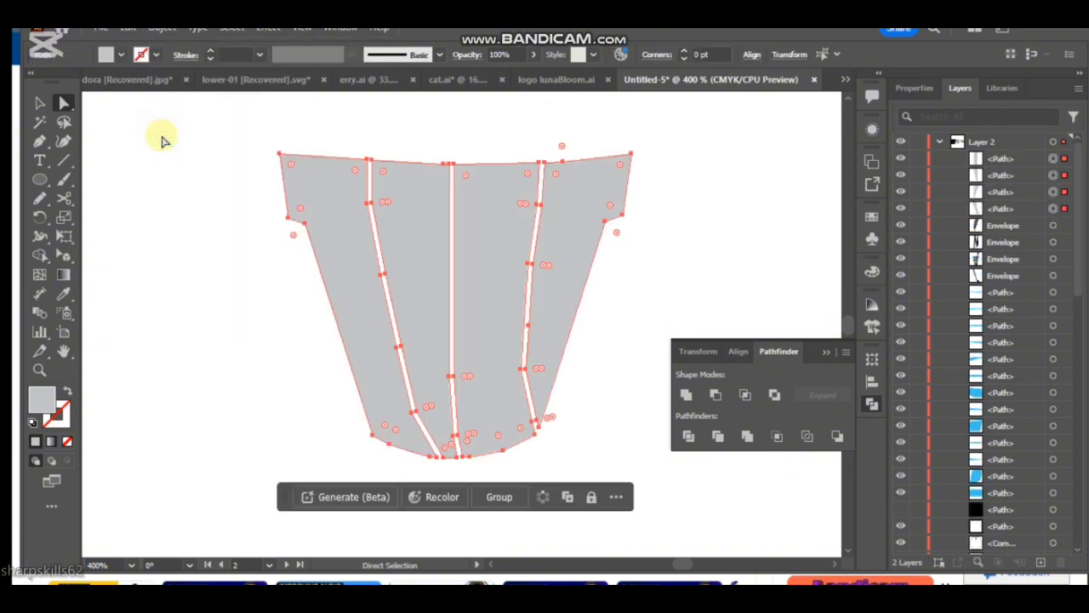
click(241, 274)
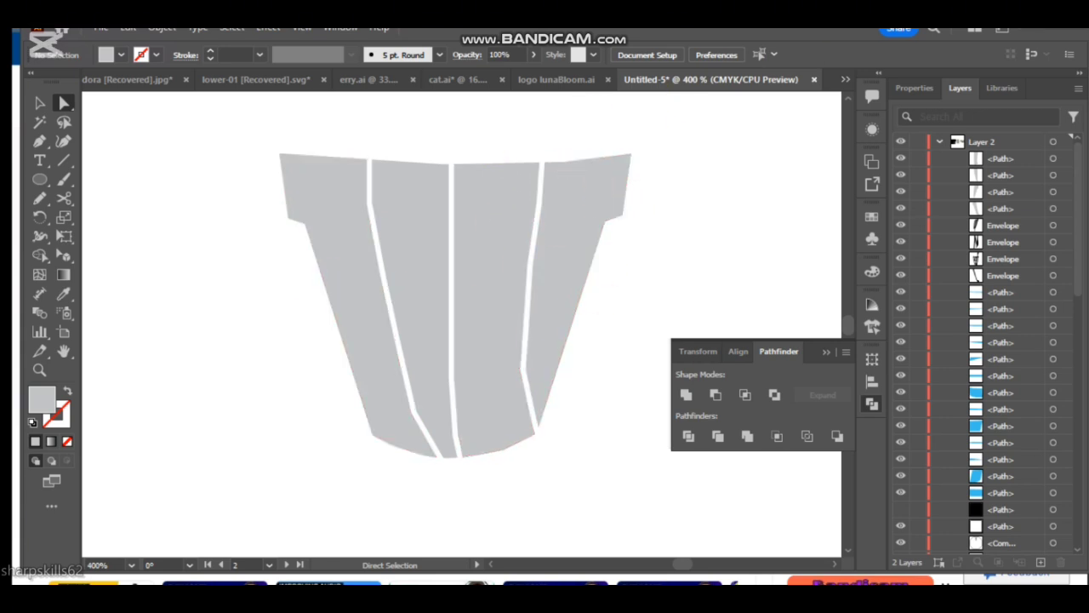
Step: Add two separate text objects over the pot's left side, "L" and below it "eaf"
click(42, 162)
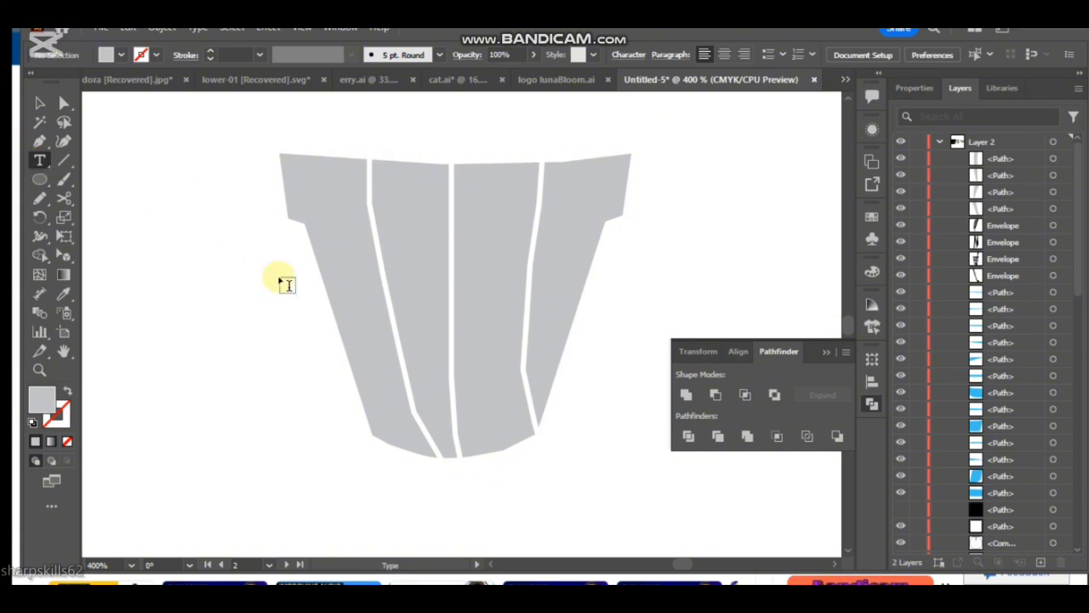
click(281, 274)
text(L)
click(277, 350)
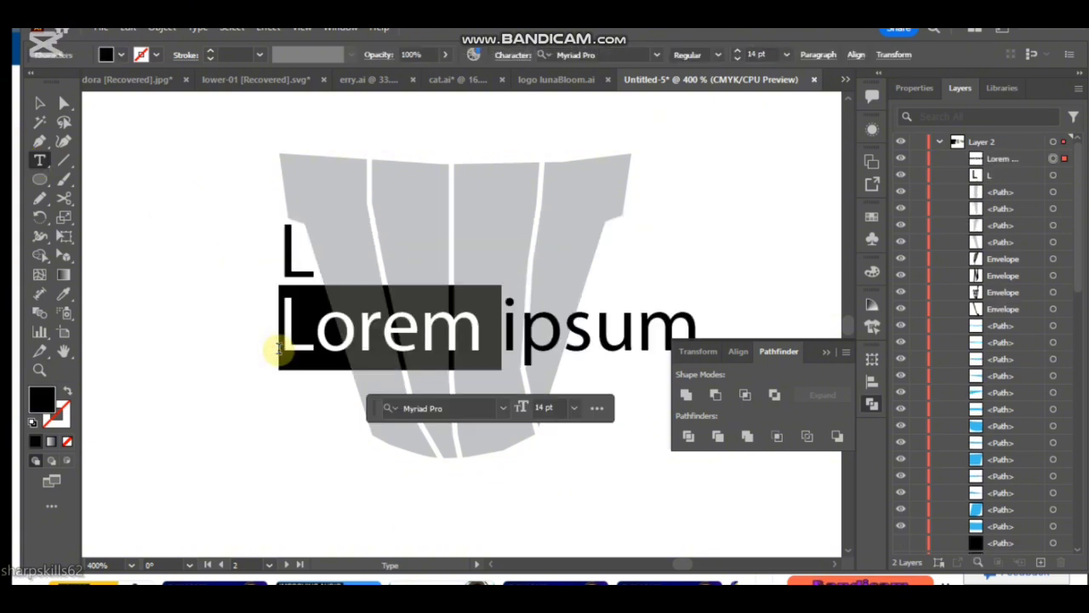
text(ea)
key(ctrl+super+o)
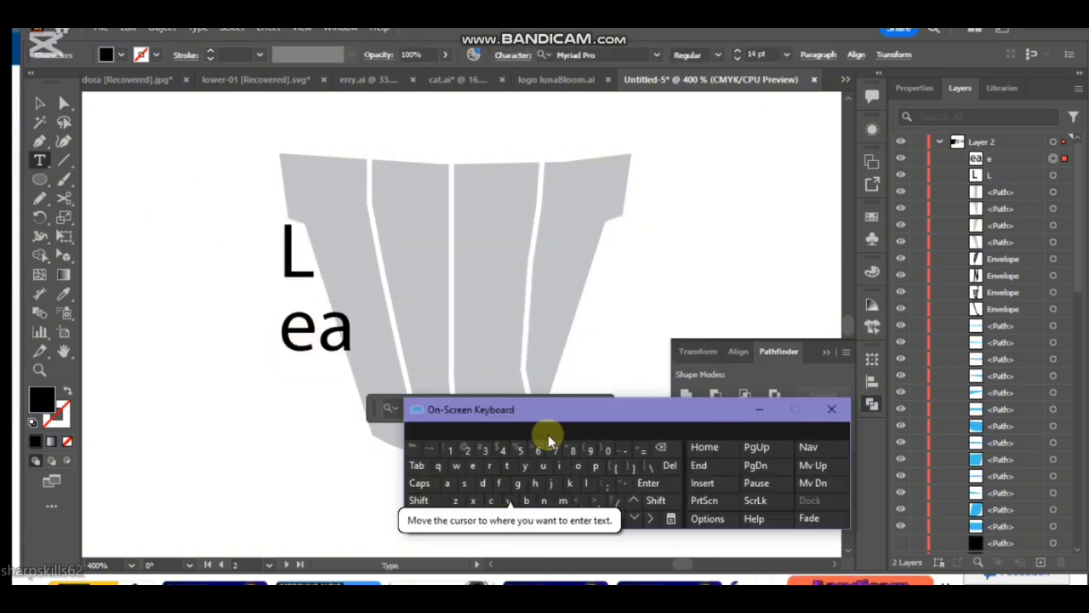
click(361, 323)
click(348, 321)
click(503, 484)
key(ctrl+super+o)
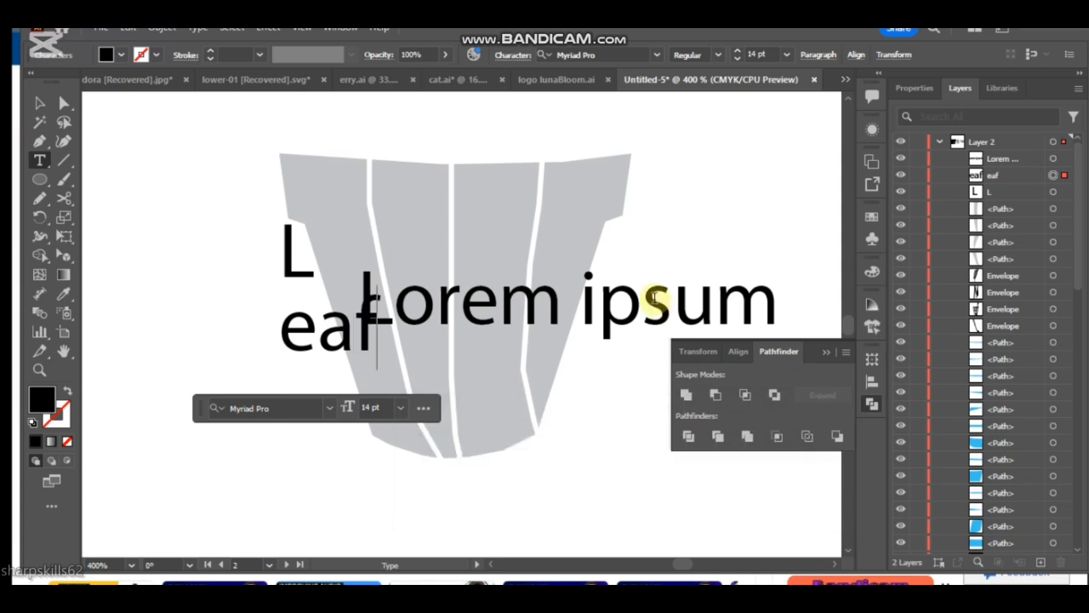
Step: Add the text "N" over the pot and a separate text object "oop" to the right of the pot
triple_click(653, 300)
text(N)
click(705, 264)
text(oop)
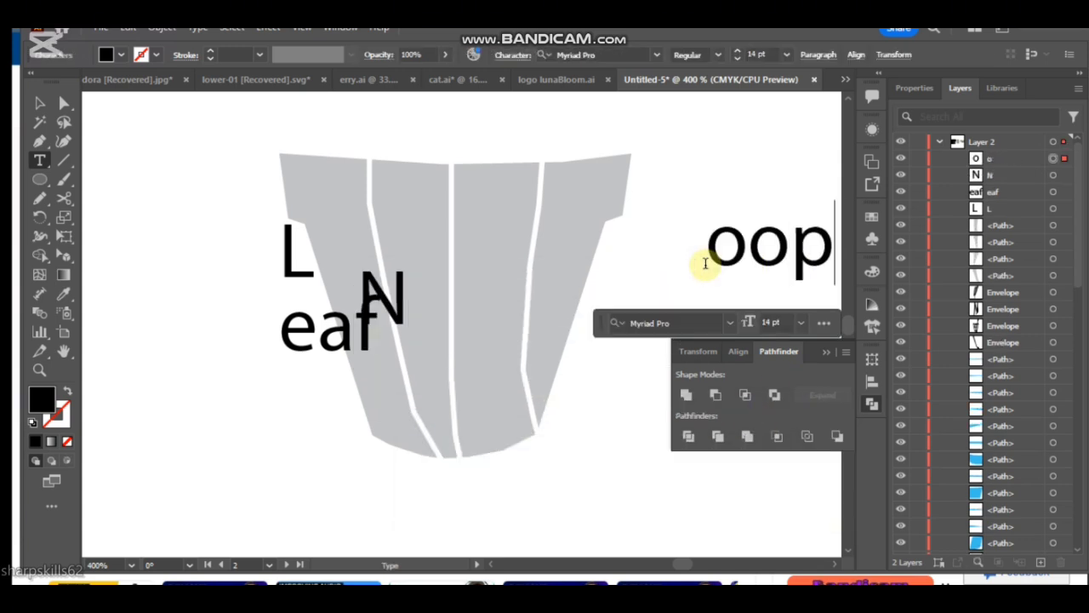
Step: Move the texts "eaf", "N", "L" and "oop" off the pot into the empty area on its left
click(40, 103)
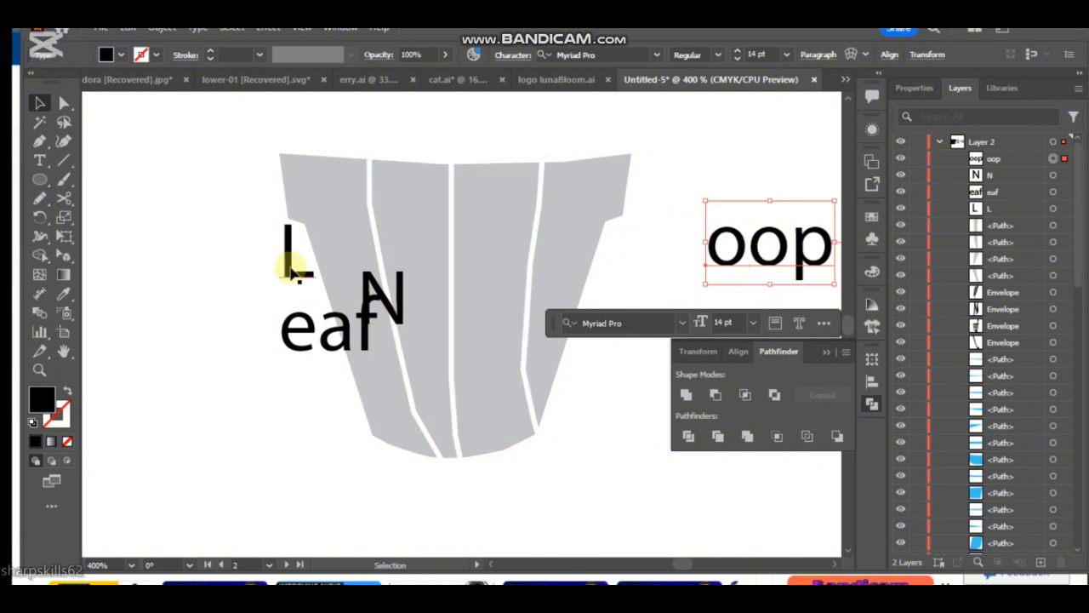
drag(332, 343, 171, 347)
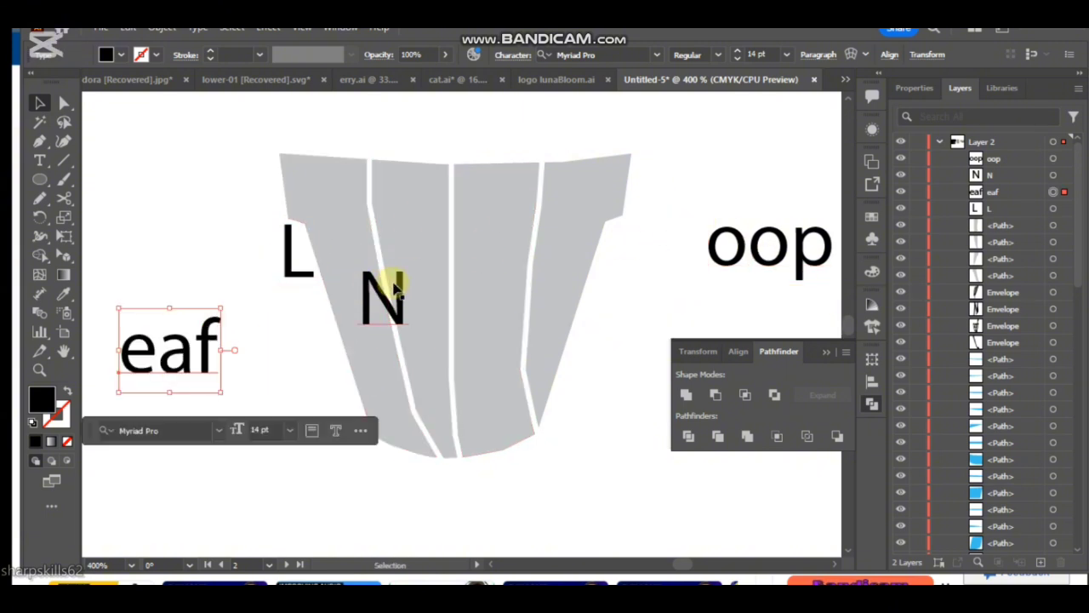
drag(382, 295, 155, 438)
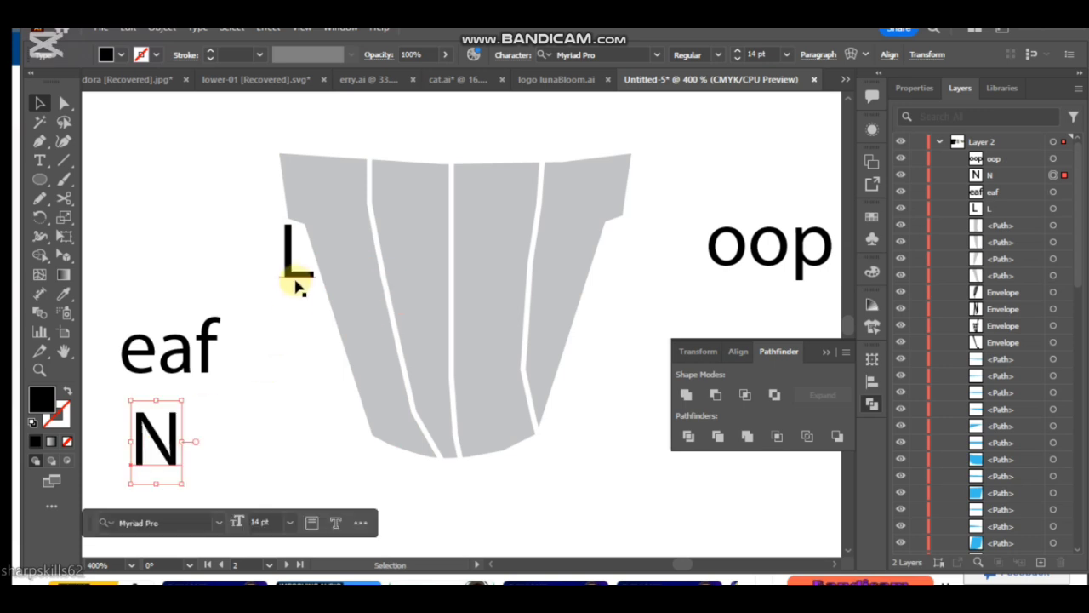
drag(296, 287, 189, 278)
drag(733, 275, 295, 482)
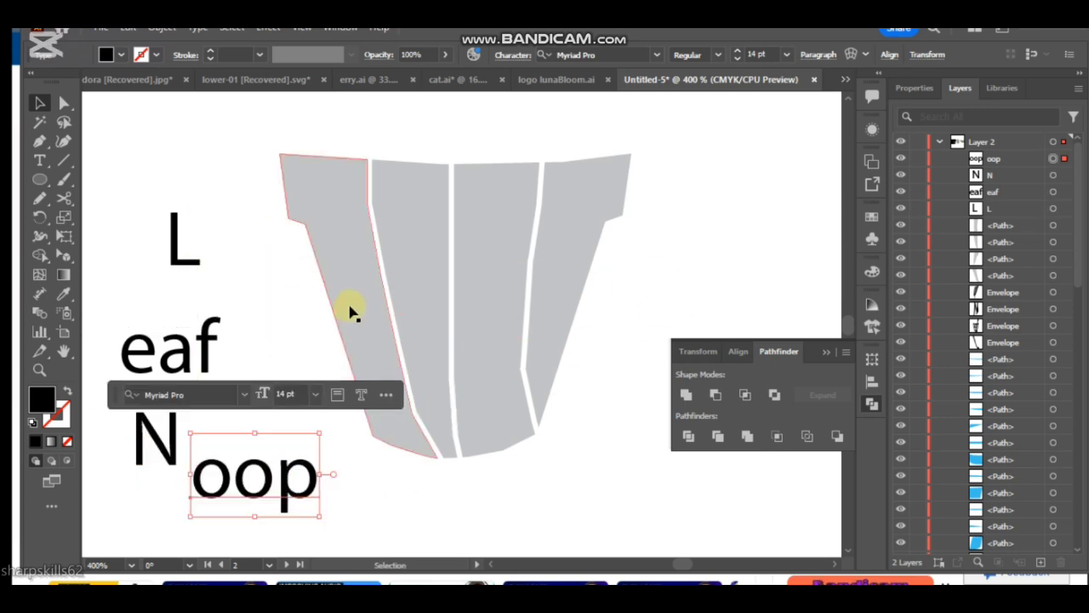
Step: Try to envelope-distort the selected texts "L" and "oop" with the leftmost pot section as the top object
shift+click(180, 249)
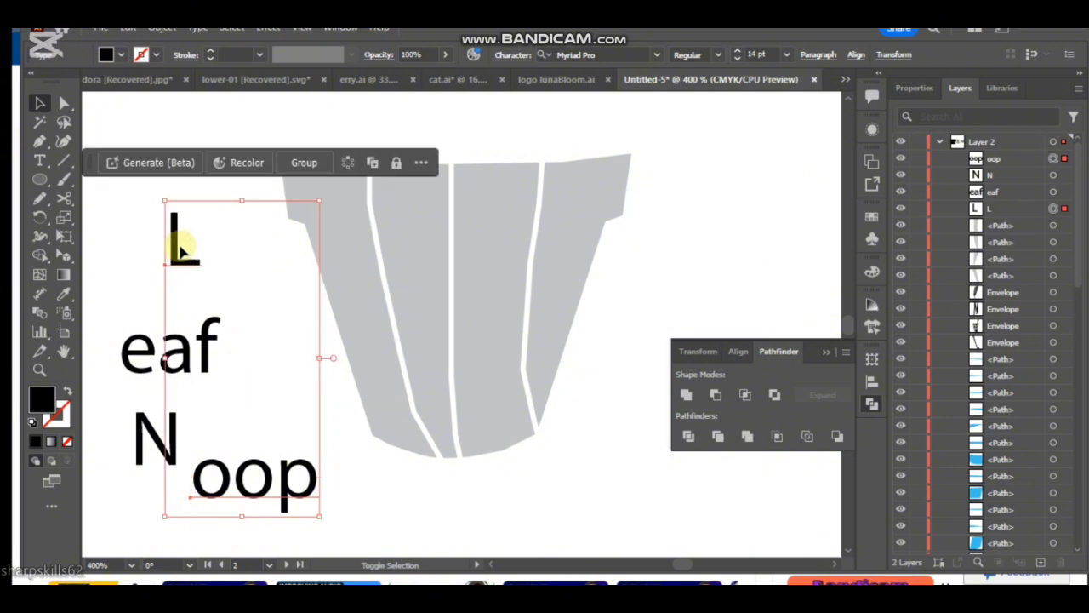
shift+click(336, 260)
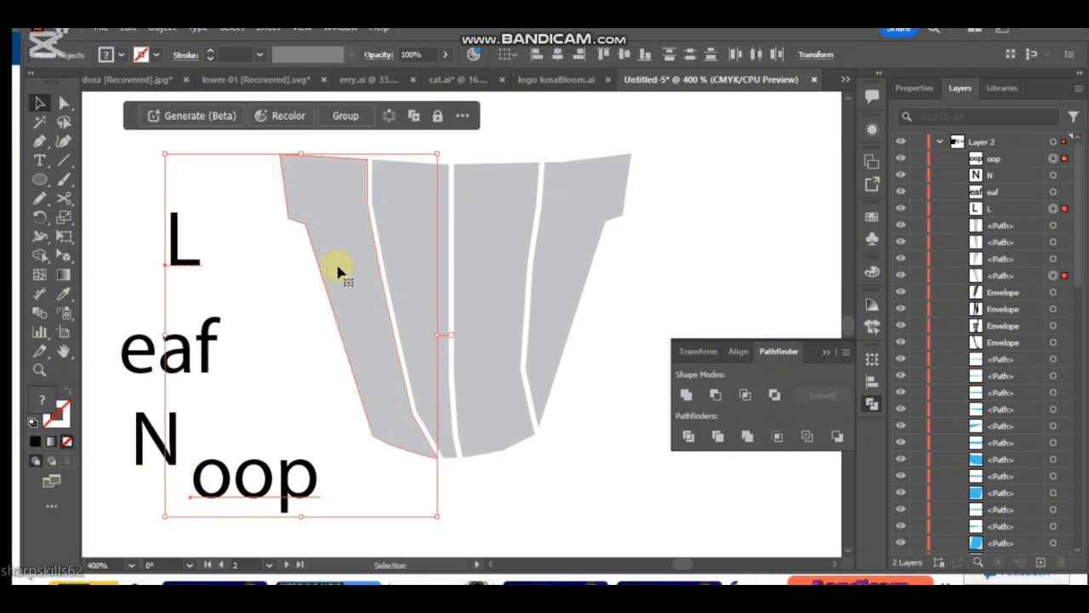
click(163, 30)
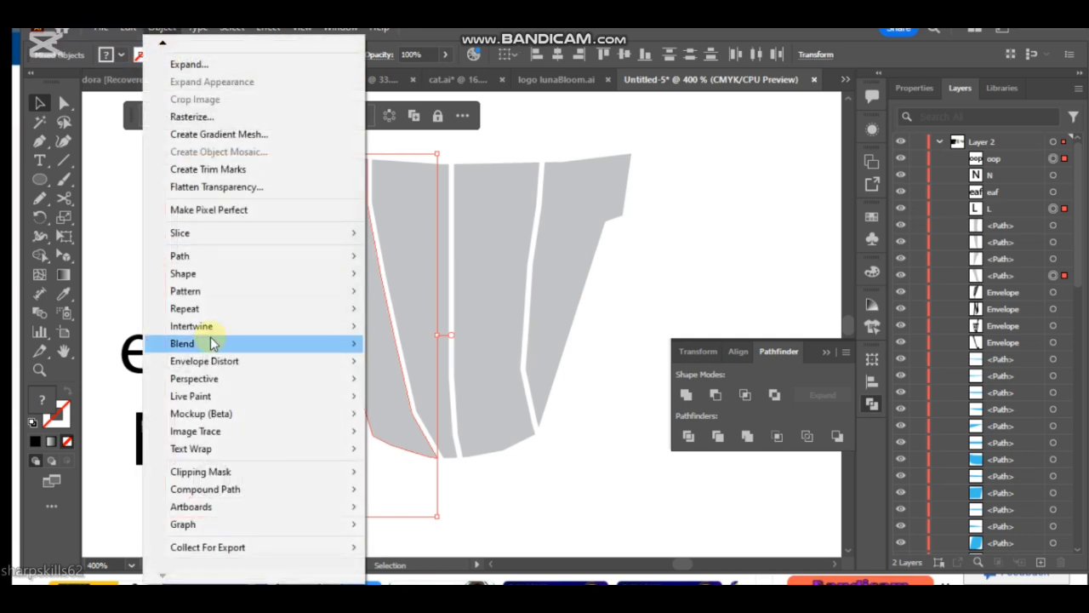
mouse_move(213, 360)
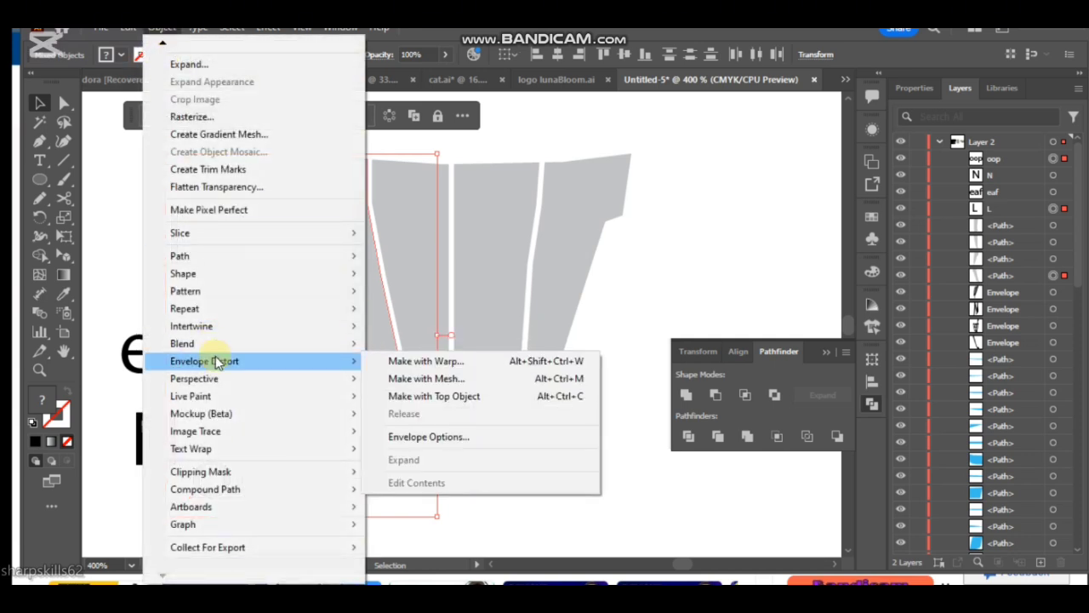
click(434, 396)
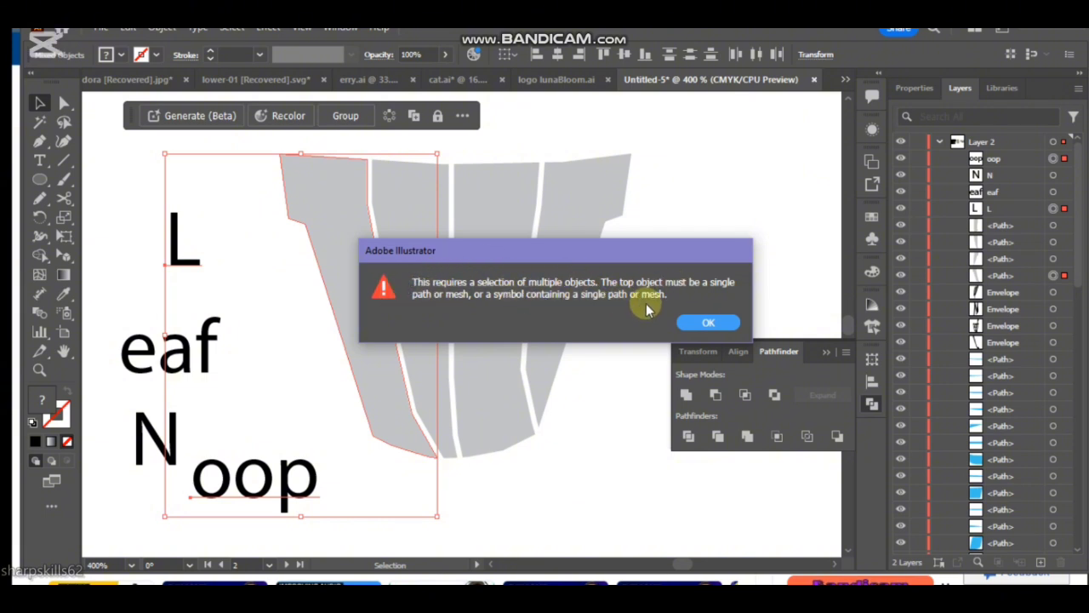
click(708, 321)
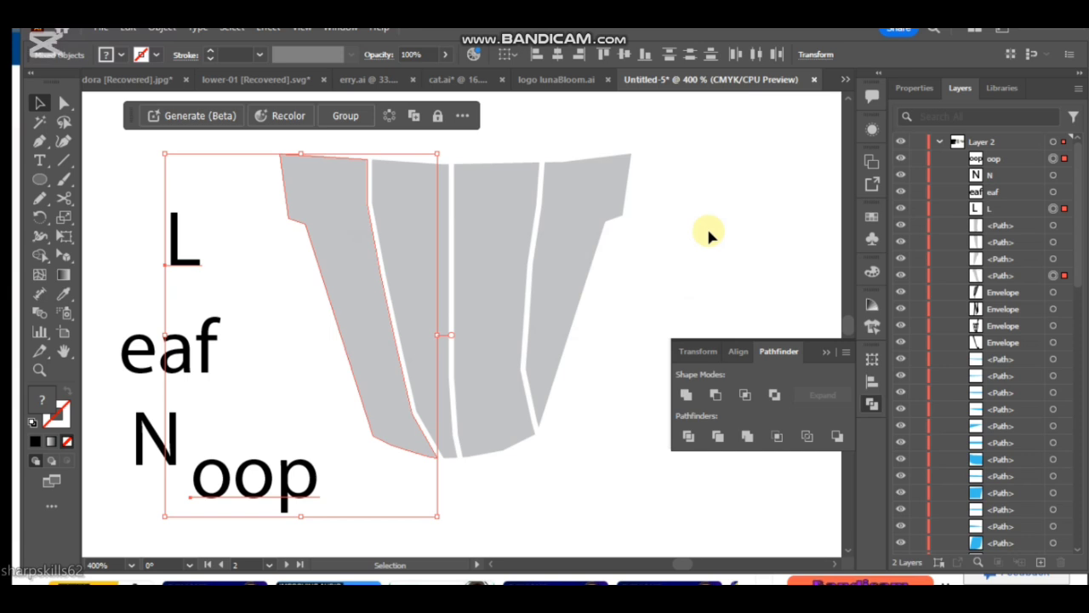
click(656, 229)
Step: Bring the leftmost pot section to the front of the stacking order, above the text objects
click(354, 221)
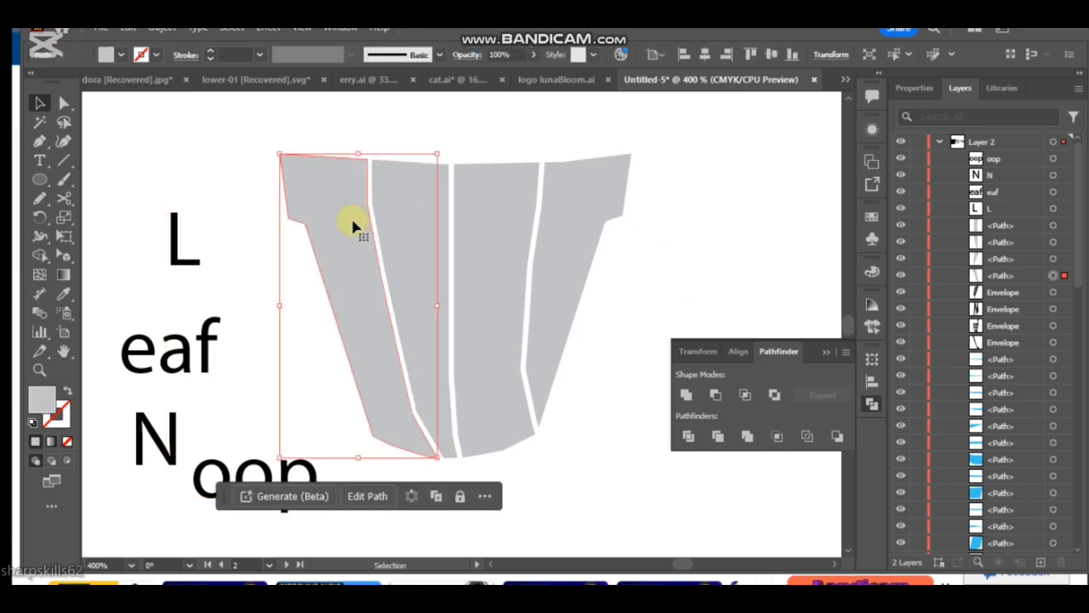
right_click(354, 221)
mouse_move(417, 489)
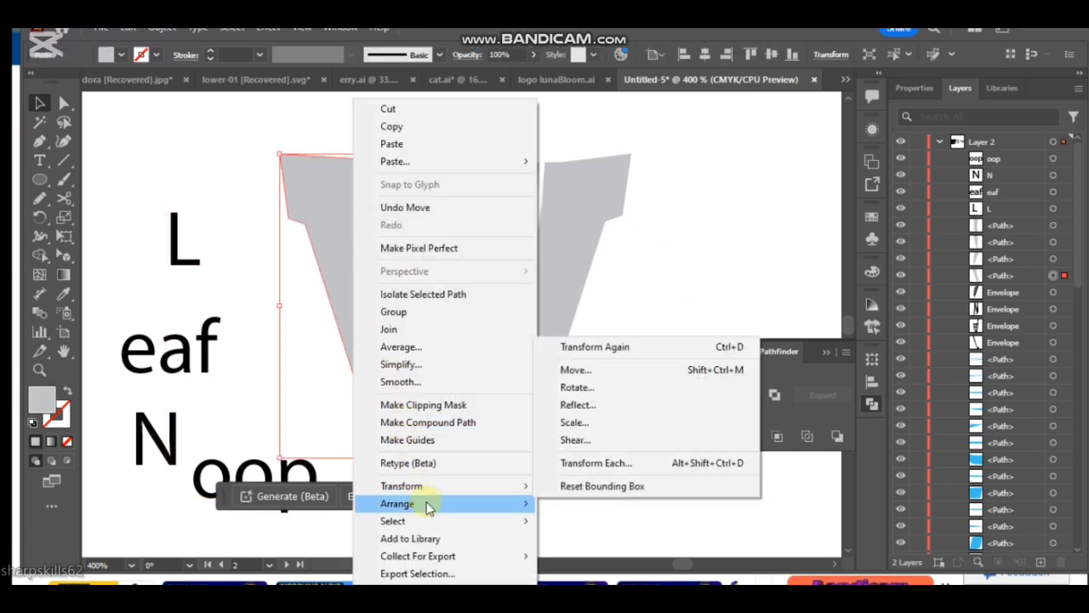
click(562, 503)
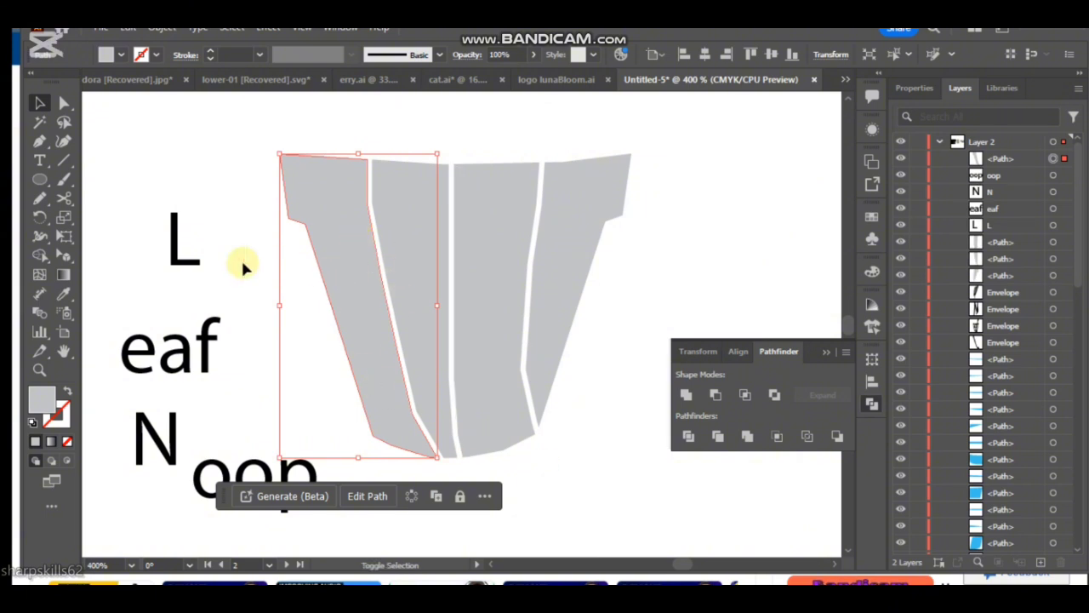
Step: Warp the text "L" into the leftmost pot section with Envelope Distort, Make with Top Object
shift+click(183, 260)
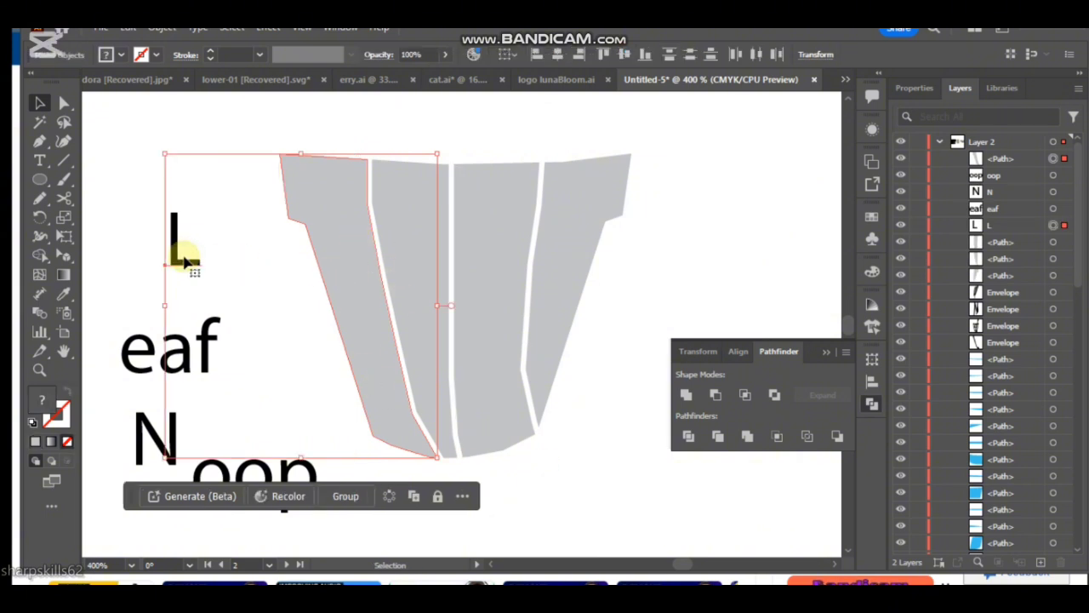
click(161, 28)
mouse_move(220, 361)
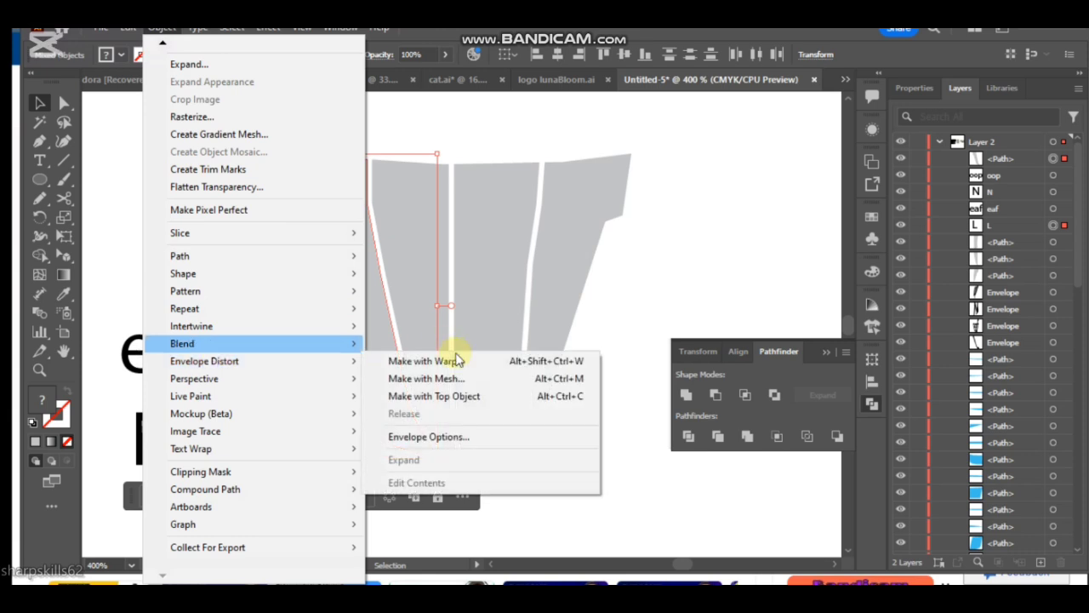
click(469, 397)
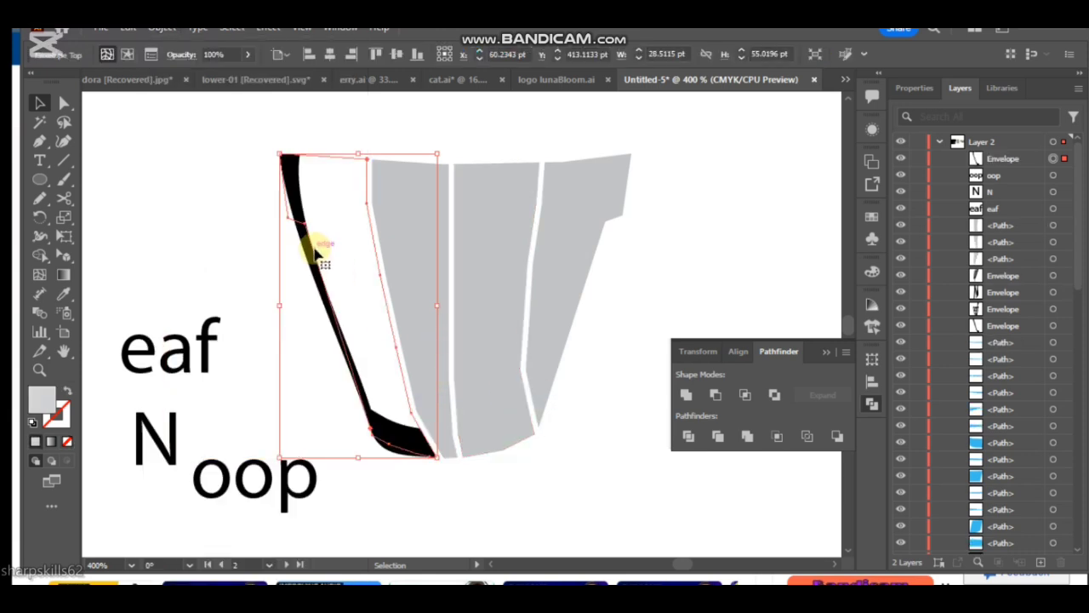
Step: Bring the three remaining grey pot sections to the front together, above the text objects
click(443, 235)
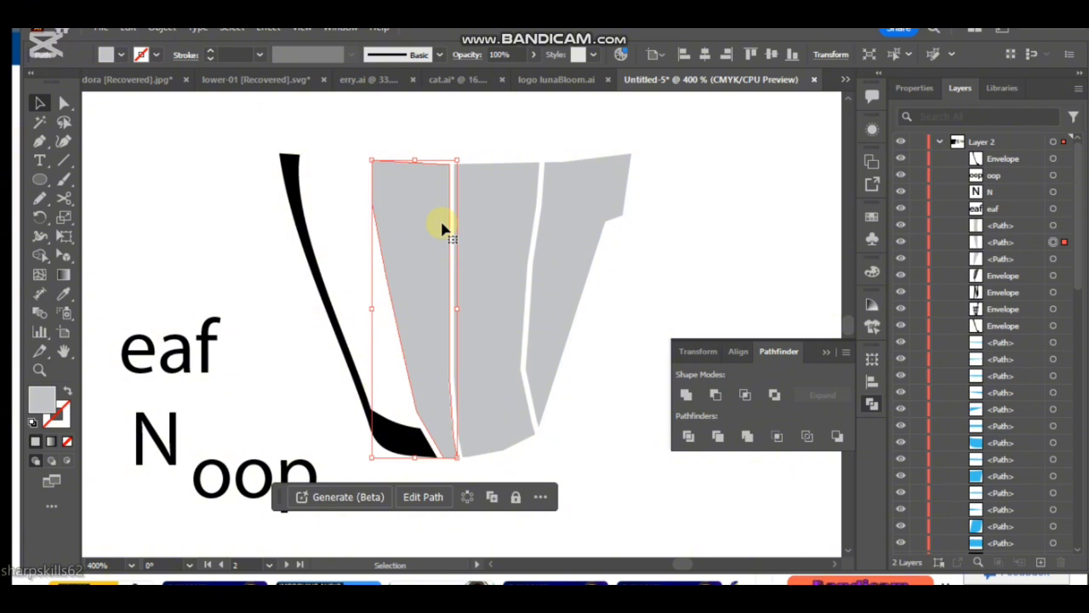
shift+click(478, 231)
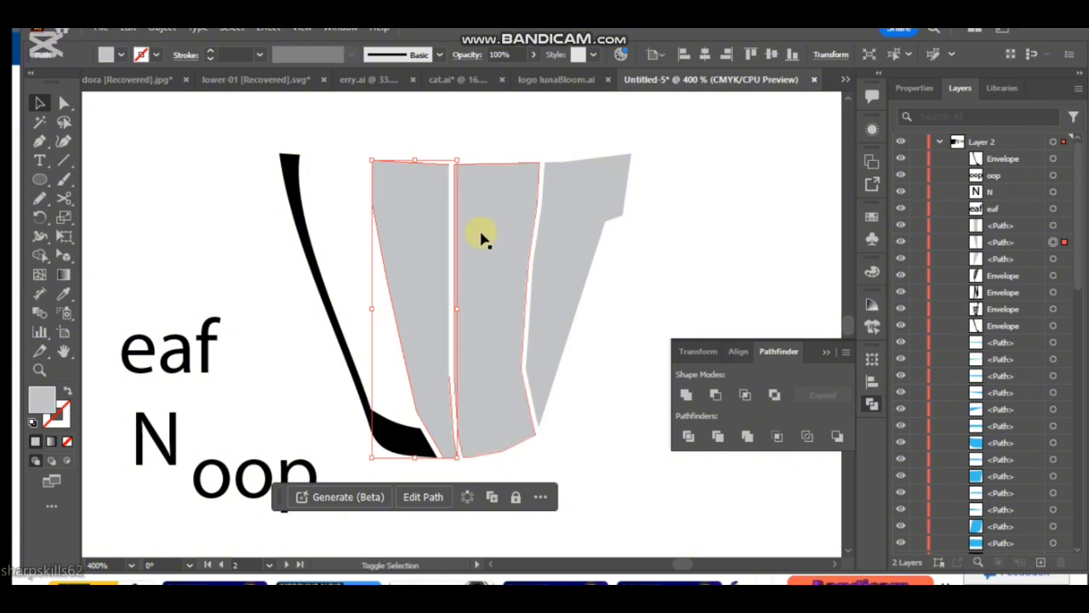
shift+click(553, 238)
shift+click(553, 239)
right_click(556, 236)
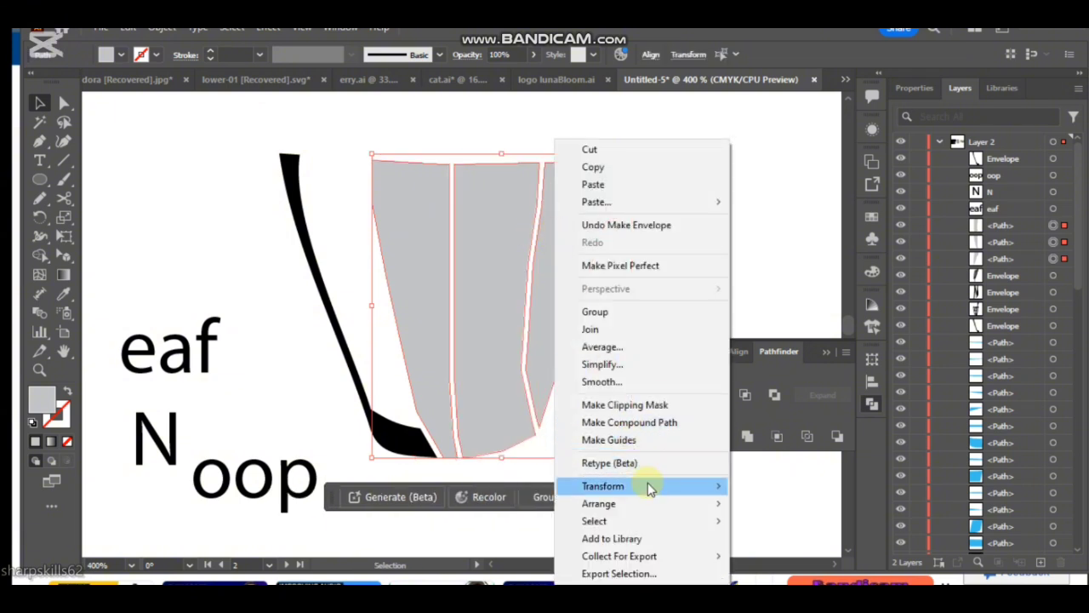
mouse_move(652, 497)
mouse_move(705, 505)
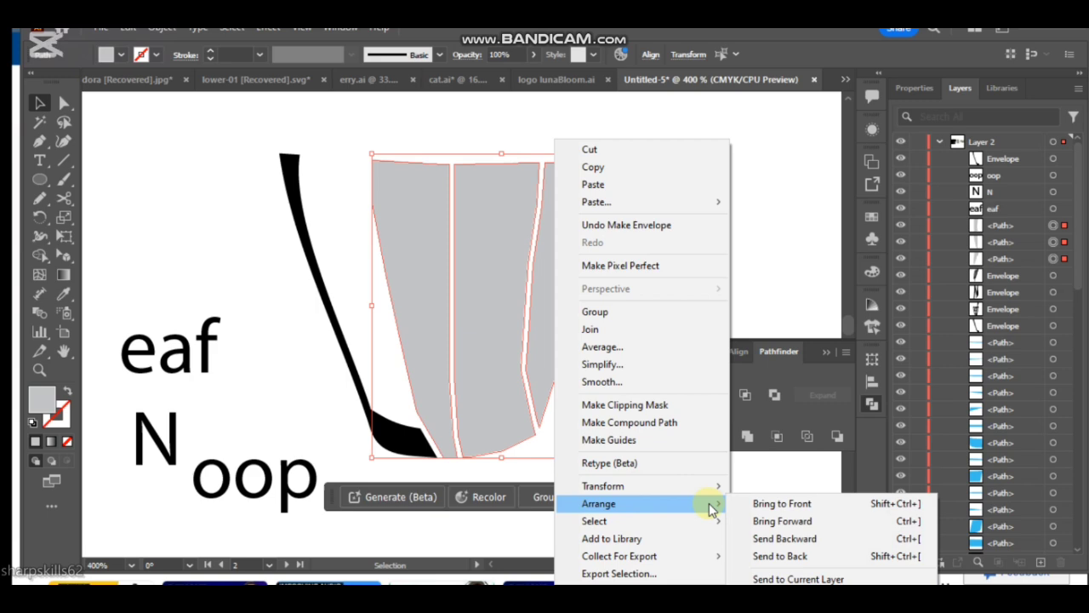
click(753, 505)
Step: Warp the text "eaf" into the second pot section with Envelope Distort, Make with Top Object
shift+click(553, 230)
shift+click(494, 230)
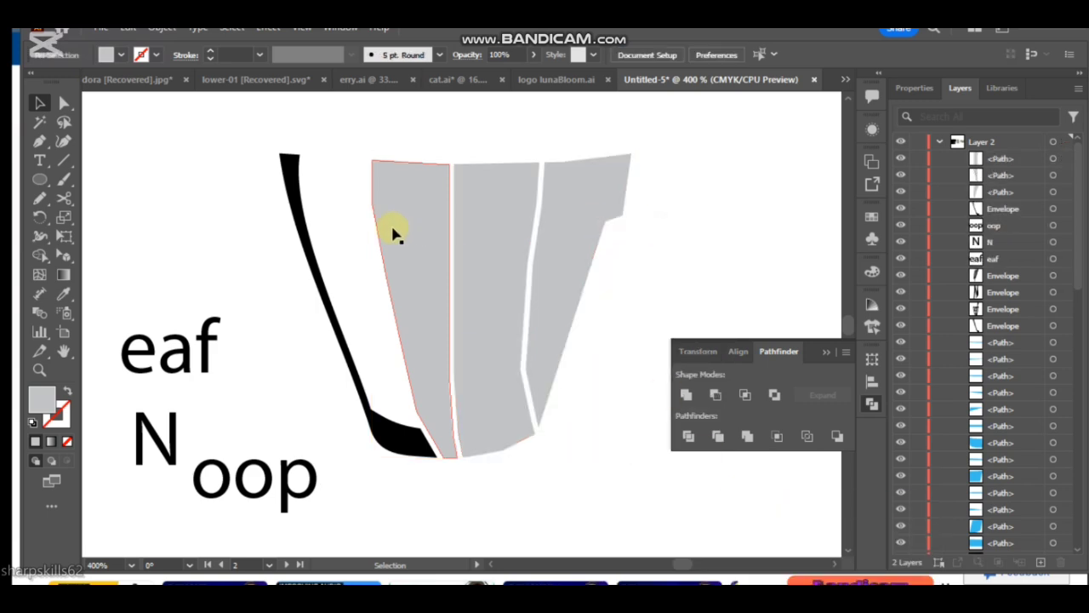
shift+click(192, 348)
click(162, 27)
mouse_move(247, 359)
click(447, 393)
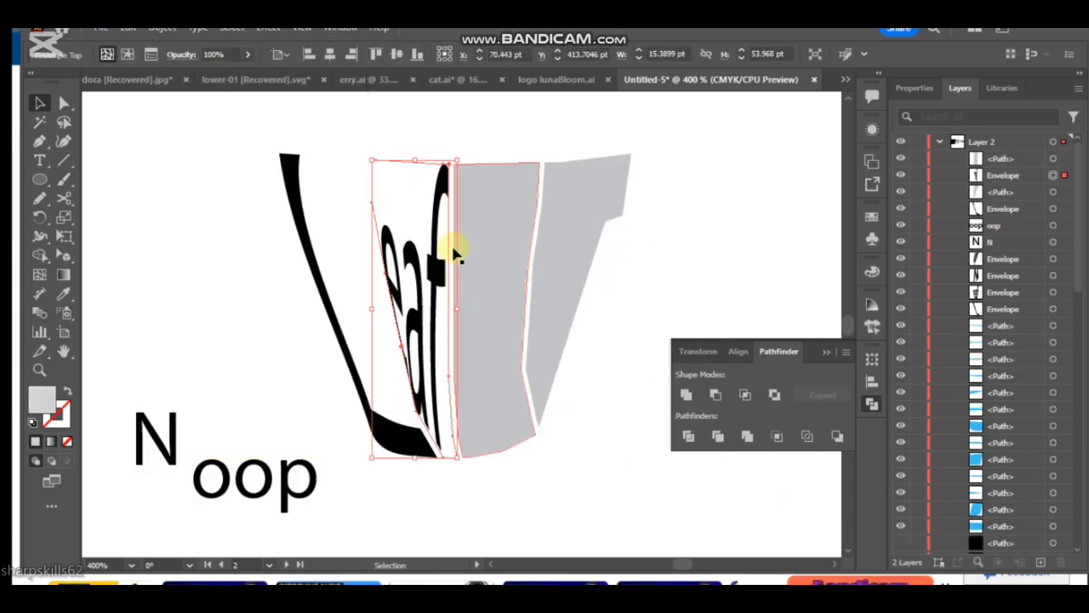
Step: Warp the text "N" into the third pot section with Envelope Distort, Make with Top Object
shift+click(157, 436)
click(161, 27)
click(425, 394)
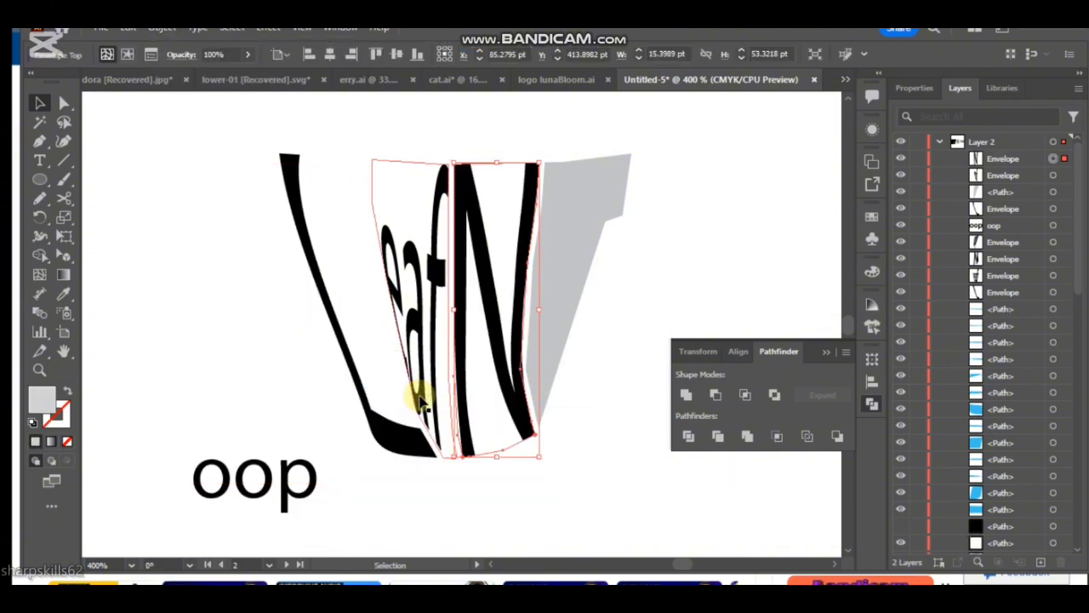
Step: Warp the text "oop" into the rightmost pot section with Envelope Distort, Make with Top Object
click(583, 255)
shift+click(284, 477)
click(162, 27)
mouse_move(221, 360)
click(425, 395)
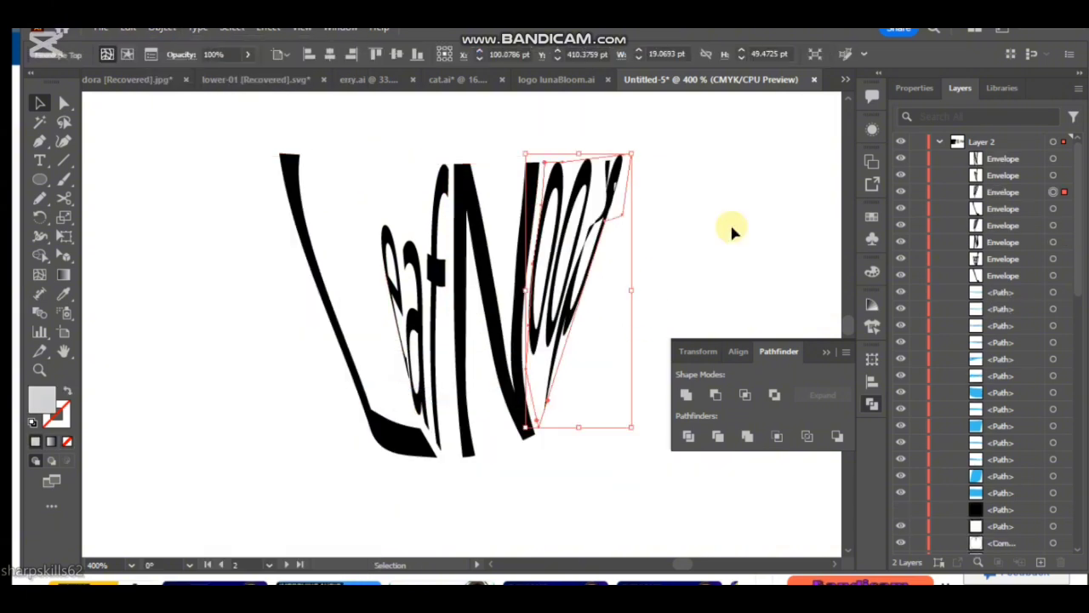